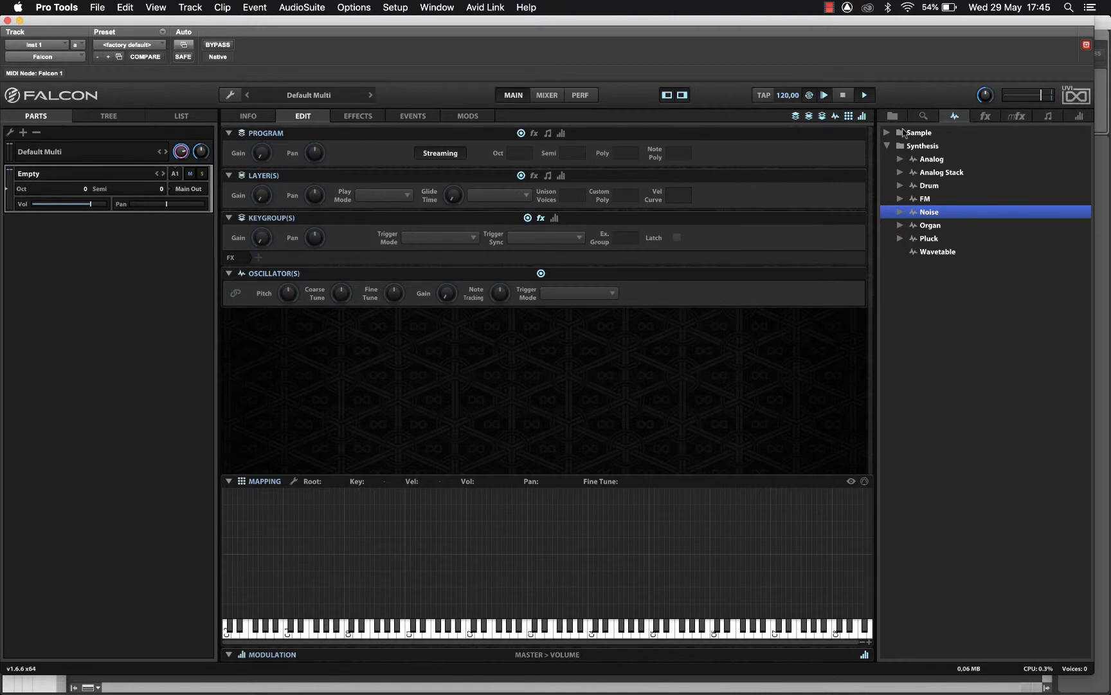
# - Look through the modulator, event processor, effect, search and oscillator browser lists, ending in the file browser
pyautogui.click(1080, 117)
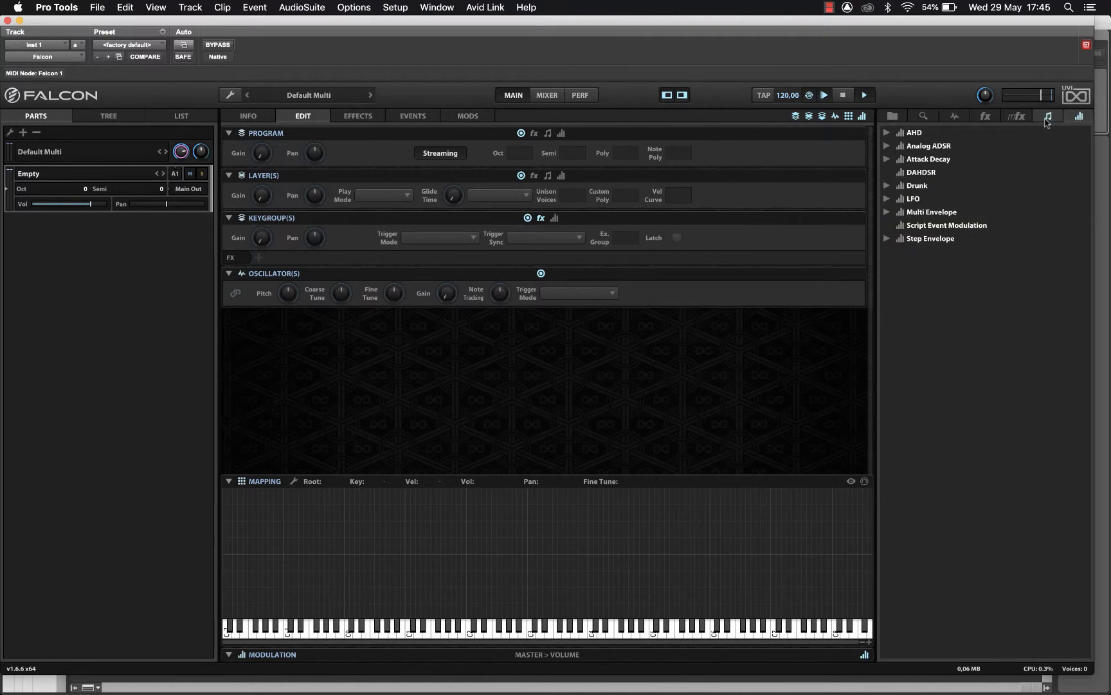
pyautogui.click(1048, 120)
pyautogui.click(1017, 118)
pyautogui.click(985, 118)
pyautogui.click(924, 118)
pyautogui.click(898, 118)
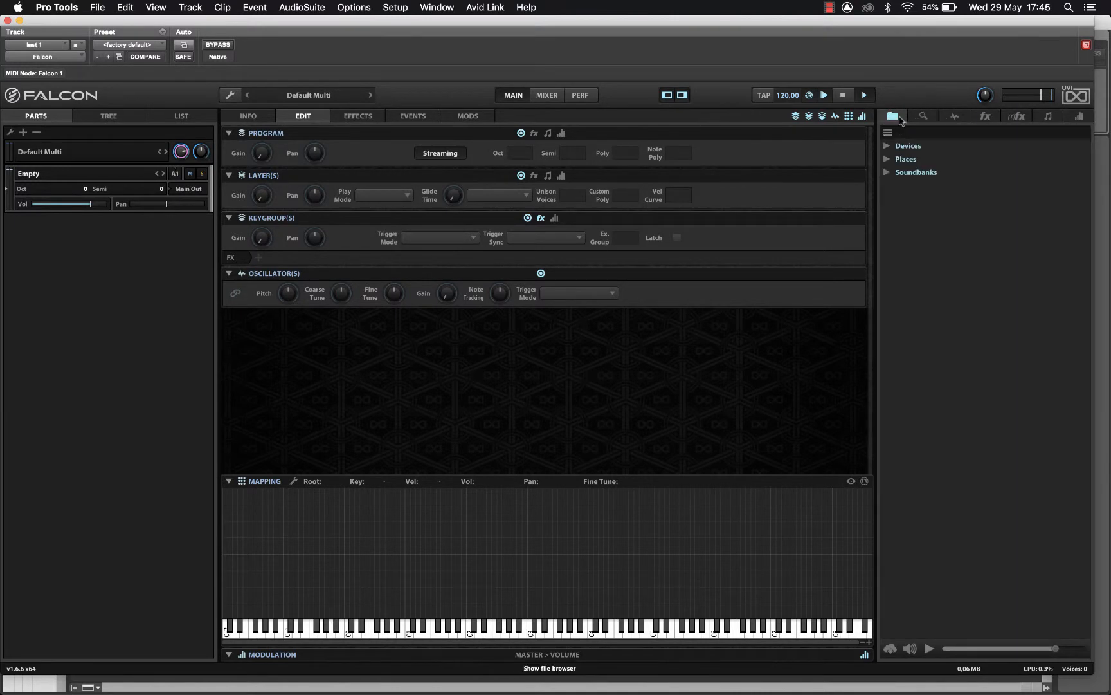
pyautogui.click(955, 116)
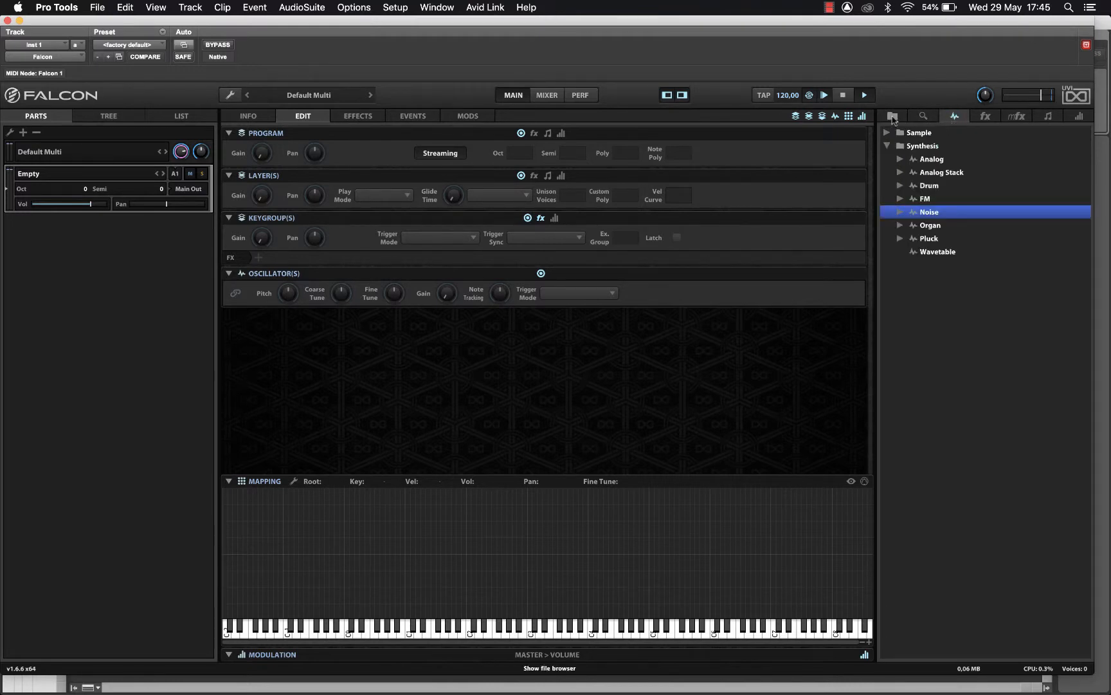
pyautogui.click(893, 120)
# - Load Key Bell Magic Motion 1.5 from Soundbanks > Falcon Factory > Arpeggiated into the part
pyautogui.click(886, 173)
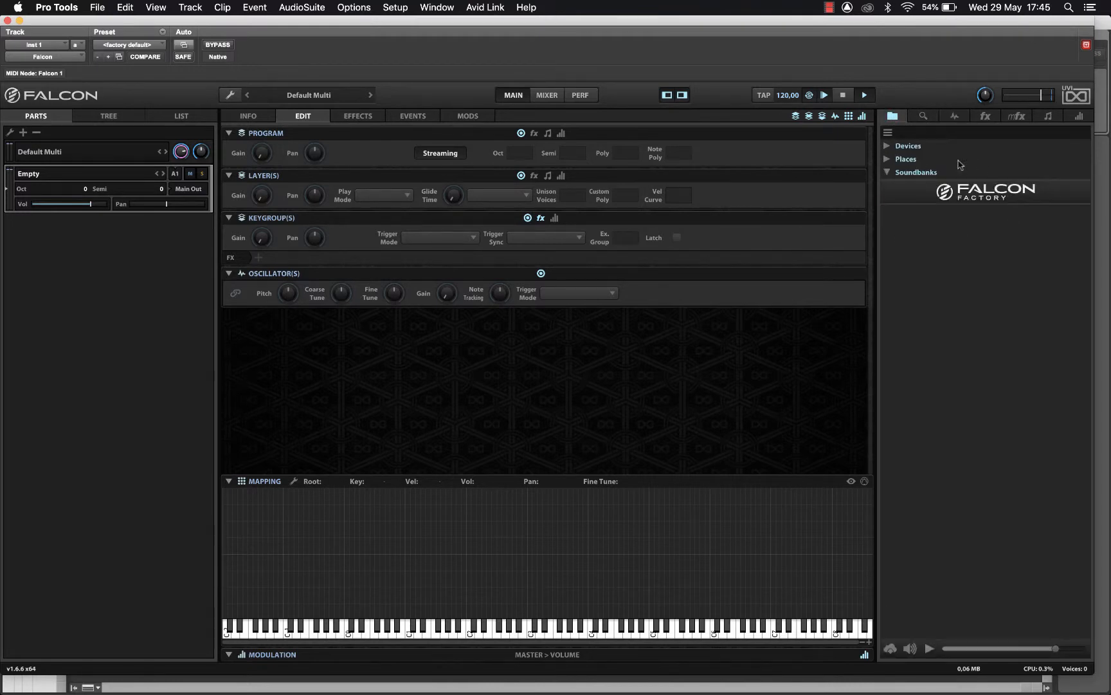
pyautogui.click(995, 195)
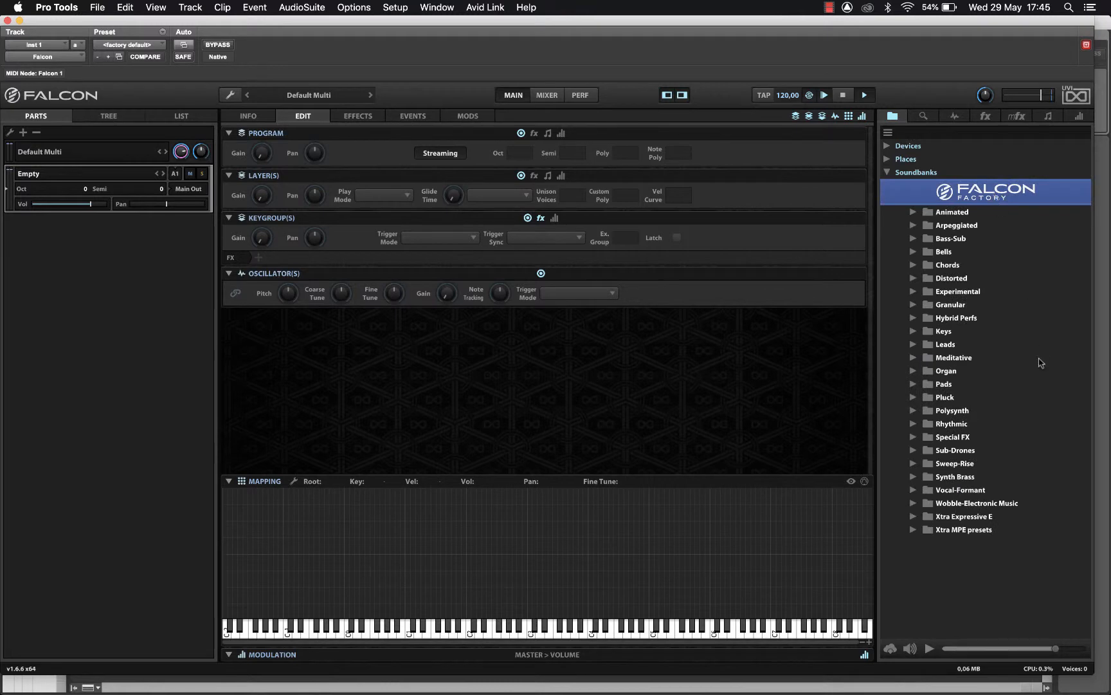
pyautogui.click(914, 226)
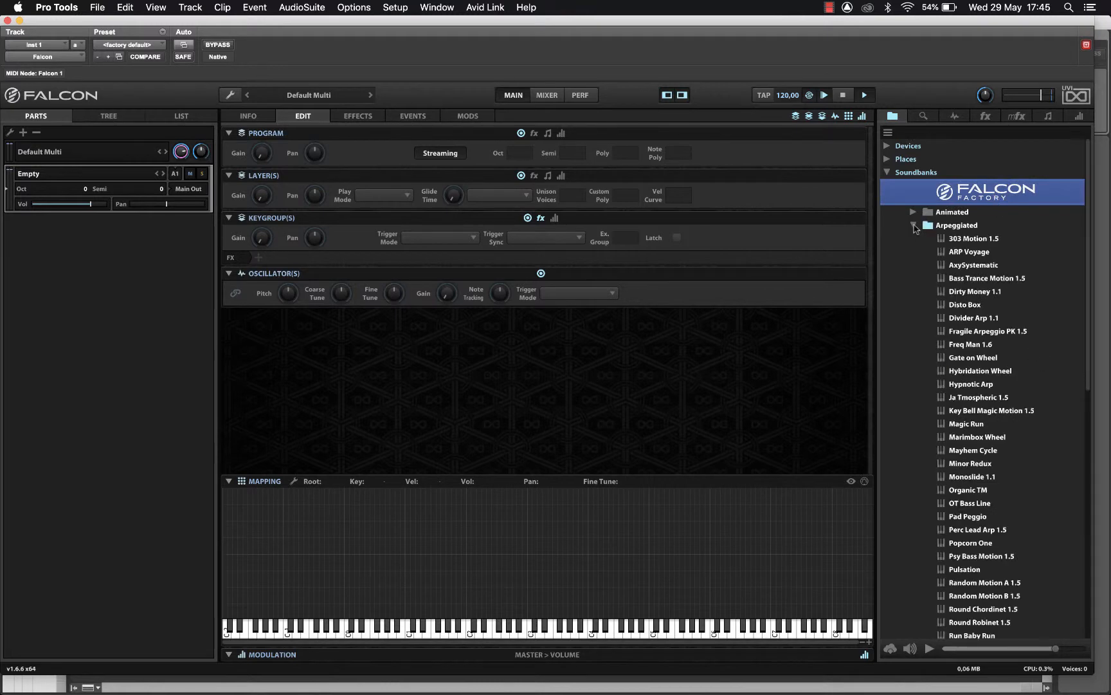
pyautogui.doubleClick(963, 411)
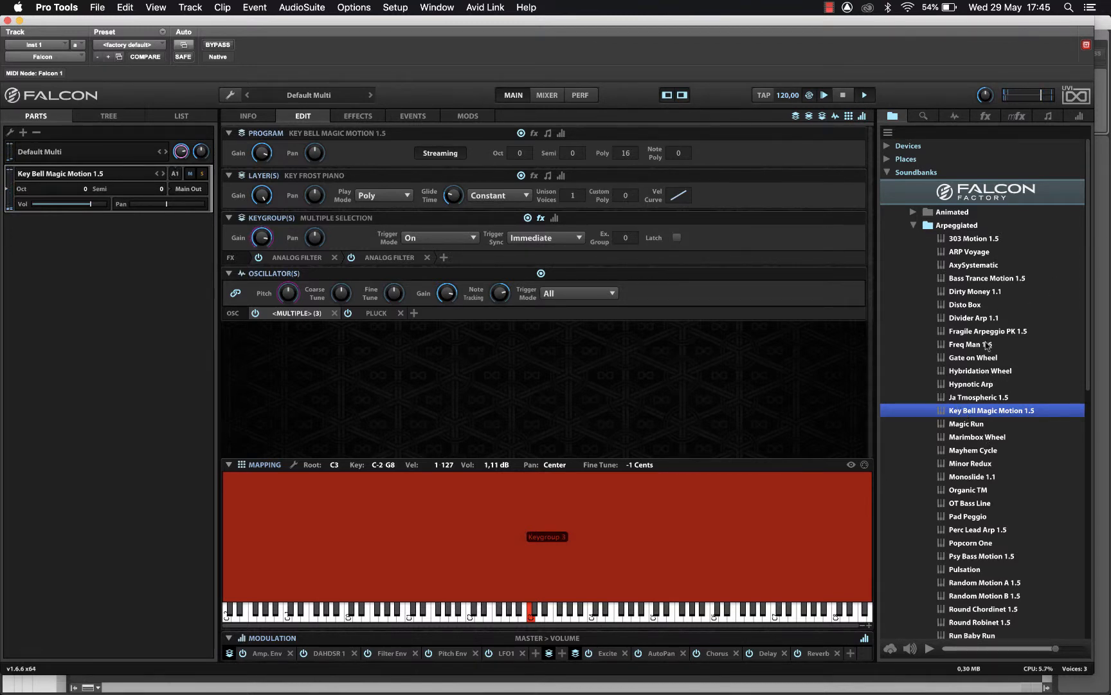
# - Check the preset's INFO page, then choose Empty Part to unload Key Bell Magic Motion 1.5
pyautogui.click(238, 116)
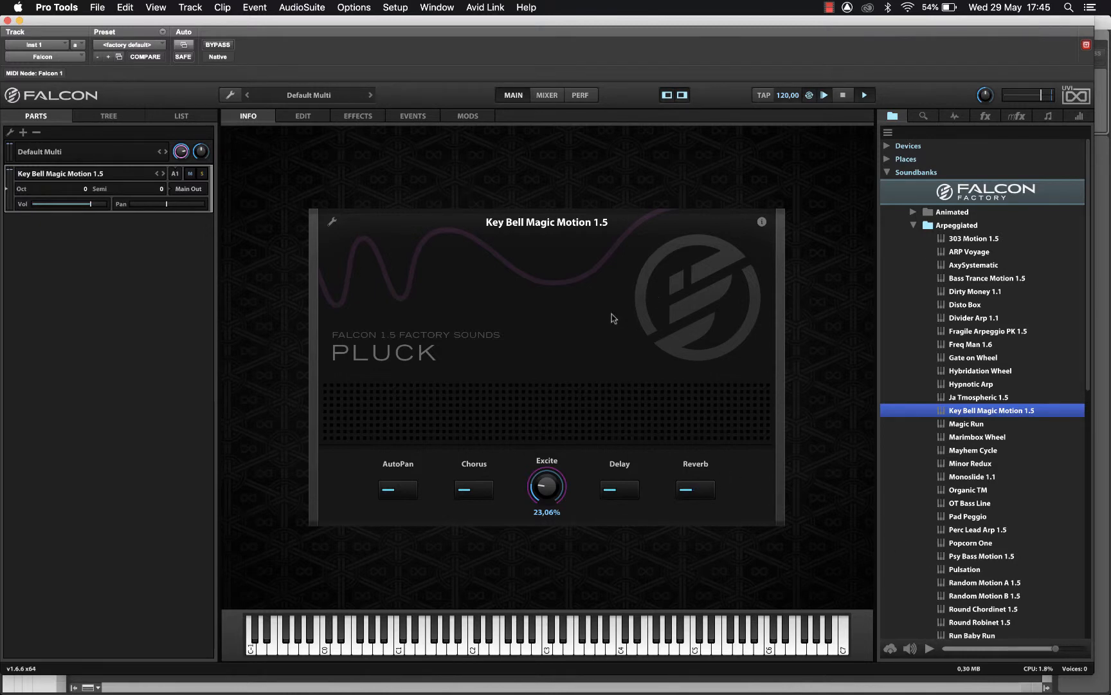
pyautogui.rightClick(78, 179)
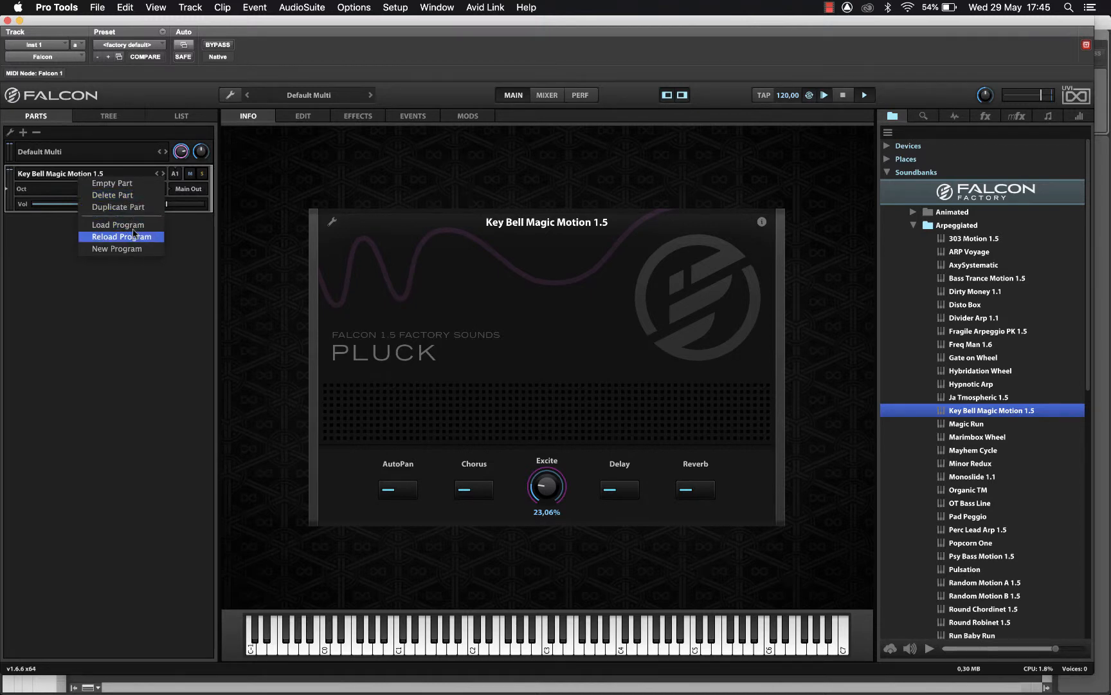
pyautogui.click(127, 184)
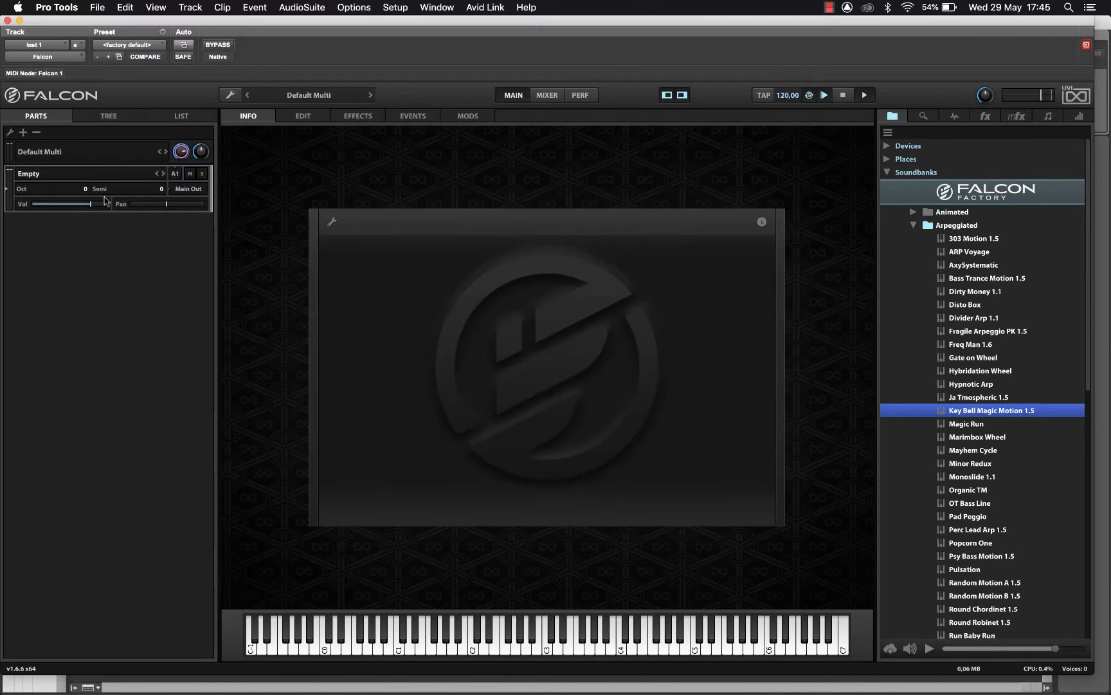
# - Switch to the edit view and browse the Noise oscillator presets, selecting Brown noise and Pitched noise
pyautogui.click(899, 174)
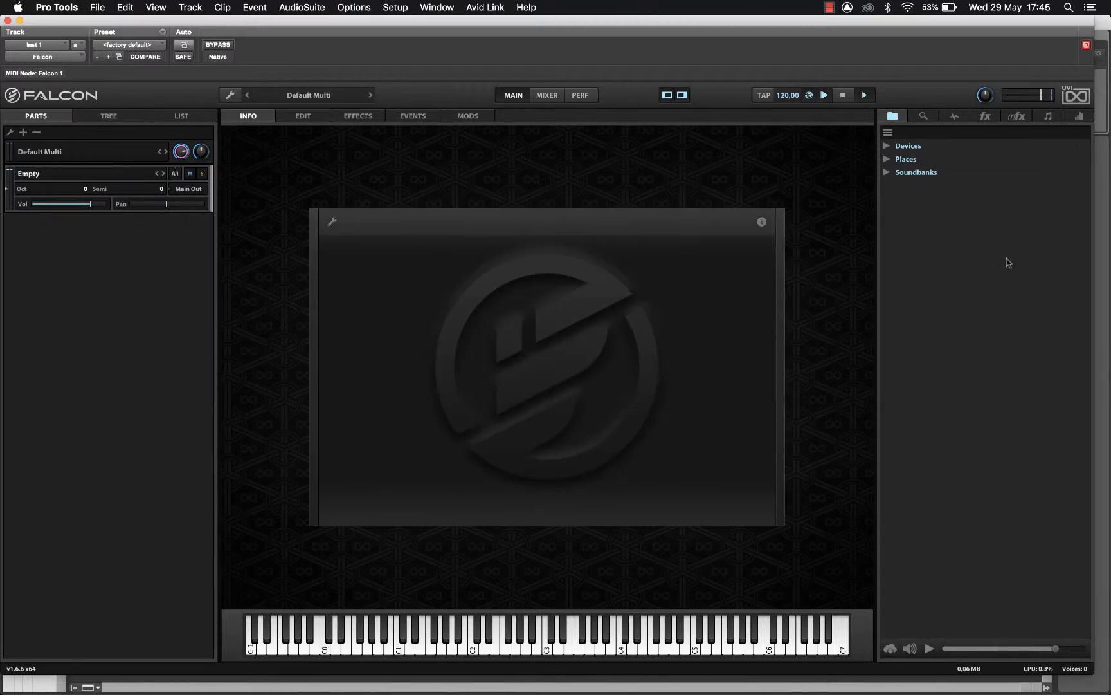
pyautogui.click(308, 121)
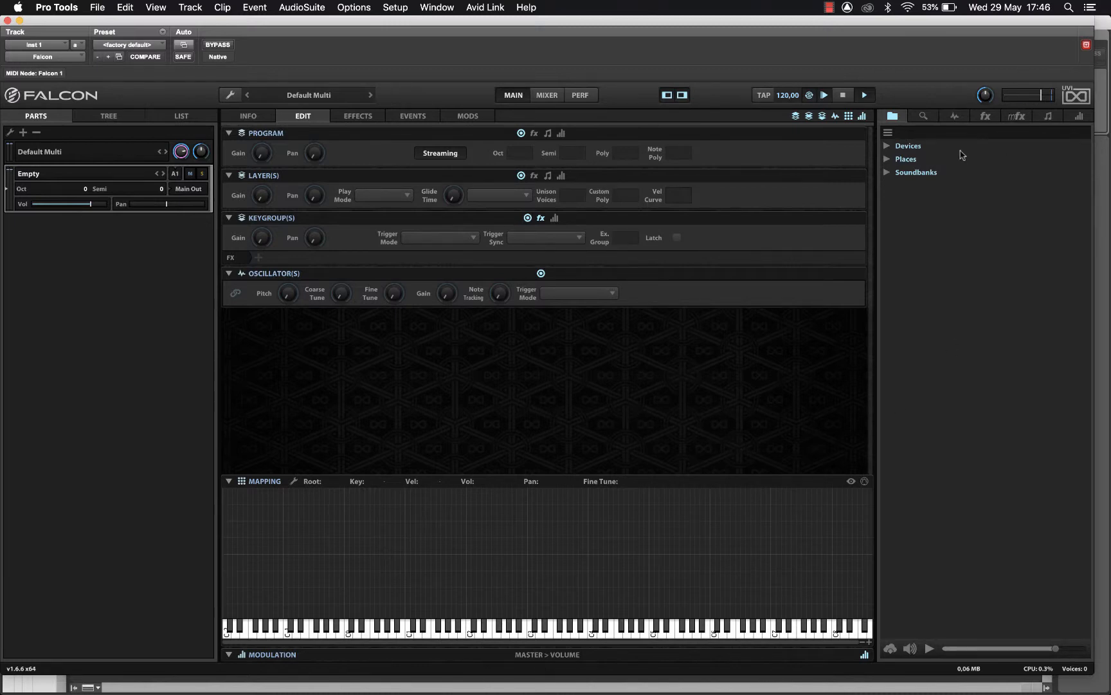
pyautogui.click(955, 119)
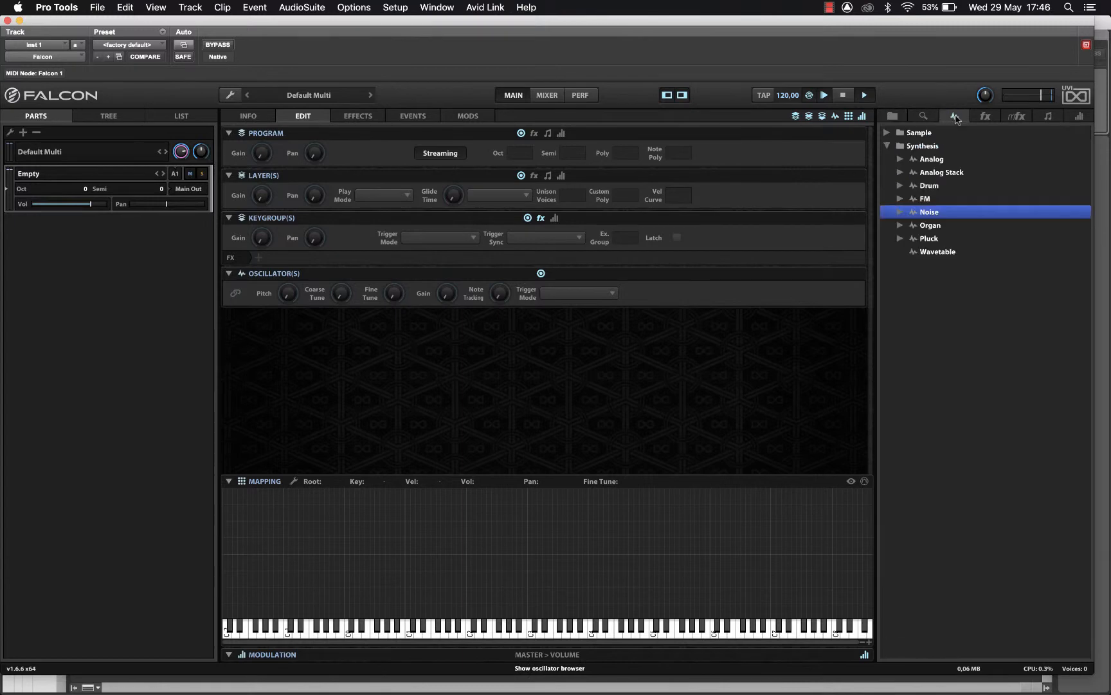
pyautogui.click(887, 132)
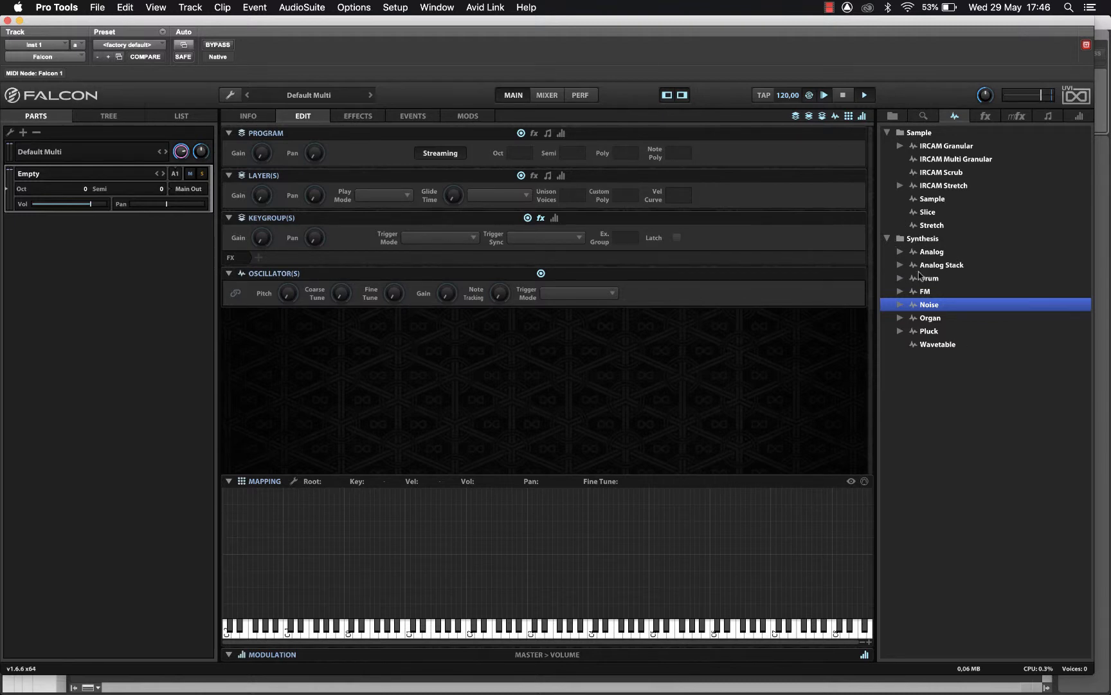
pyautogui.click(901, 304)
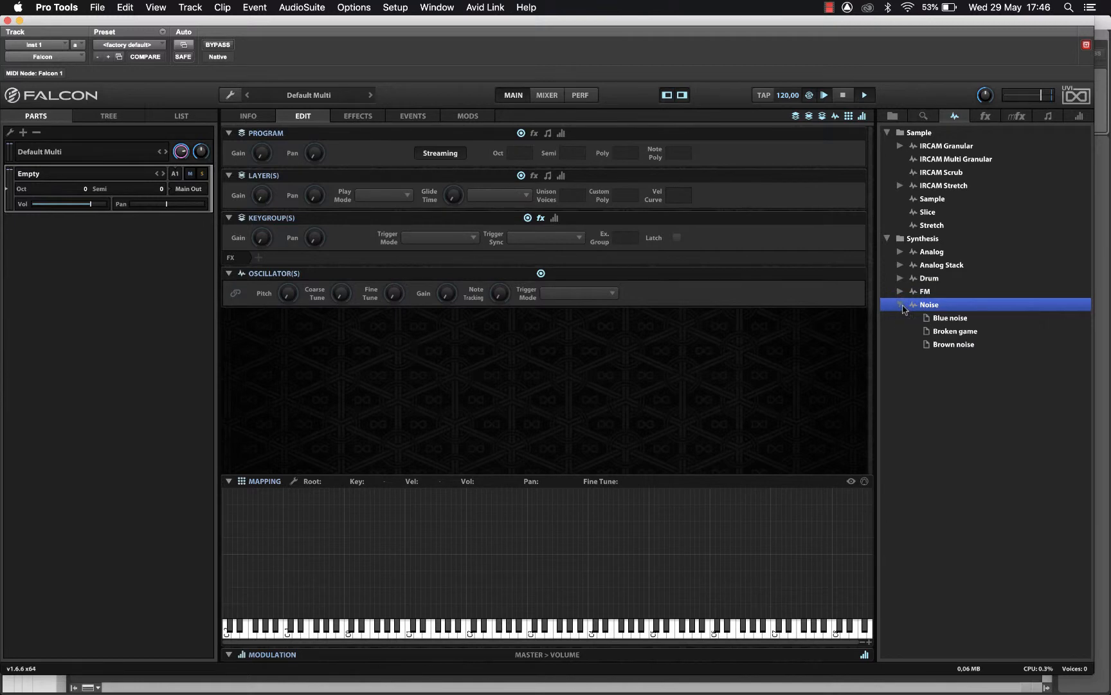
pyautogui.click(946, 345)
pyautogui.click(952, 384)
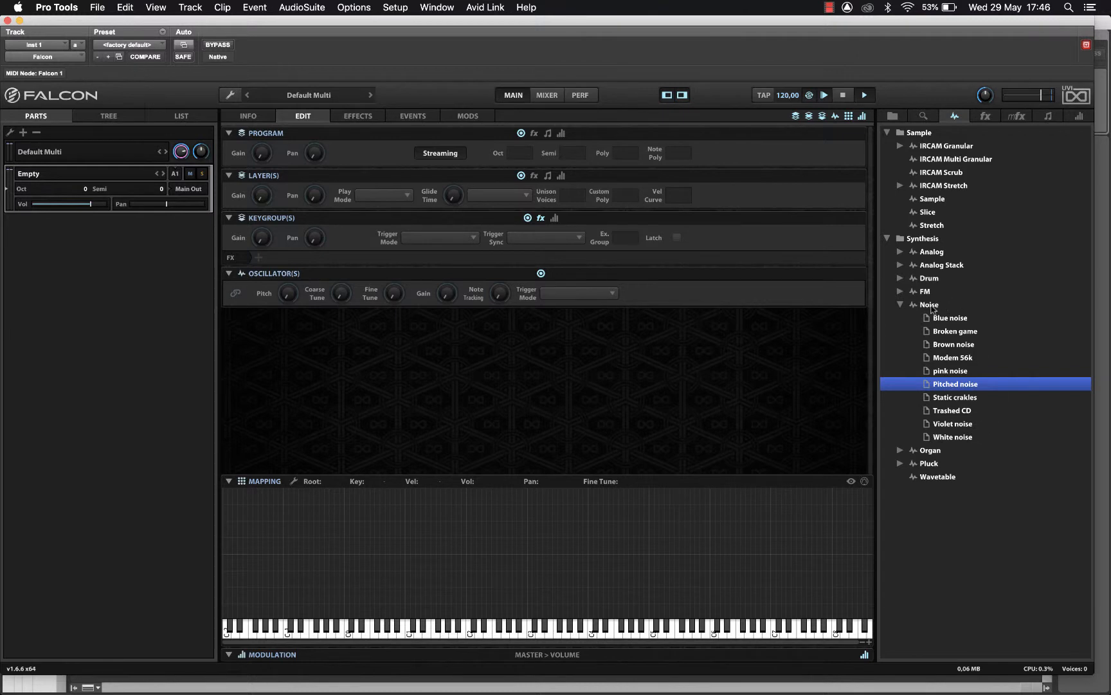
# - Add a Noise keygroup spanning C-2 to G8, try several noise types, settle on Lorenz, and toggle Stereo
pyautogui.moveTo(931, 308); pyautogui.dragTo(181, 558)
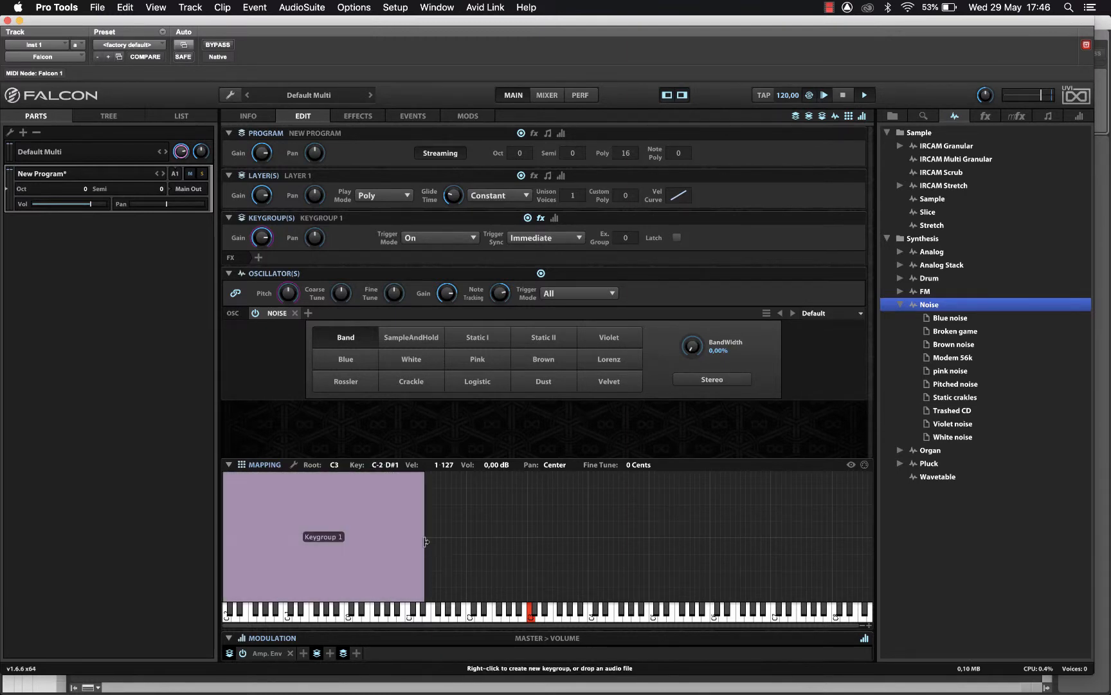
pyautogui.moveTo(424, 541); pyautogui.dragTo(920, 566)
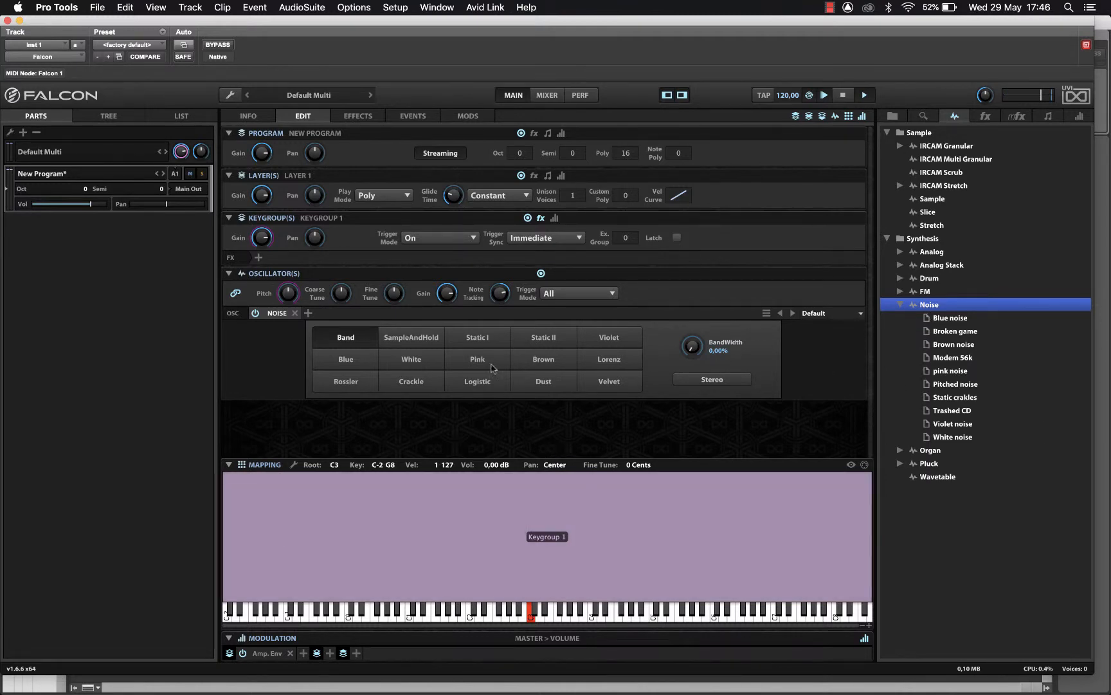
pyautogui.click(411, 337)
pyautogui.click(412, 359)
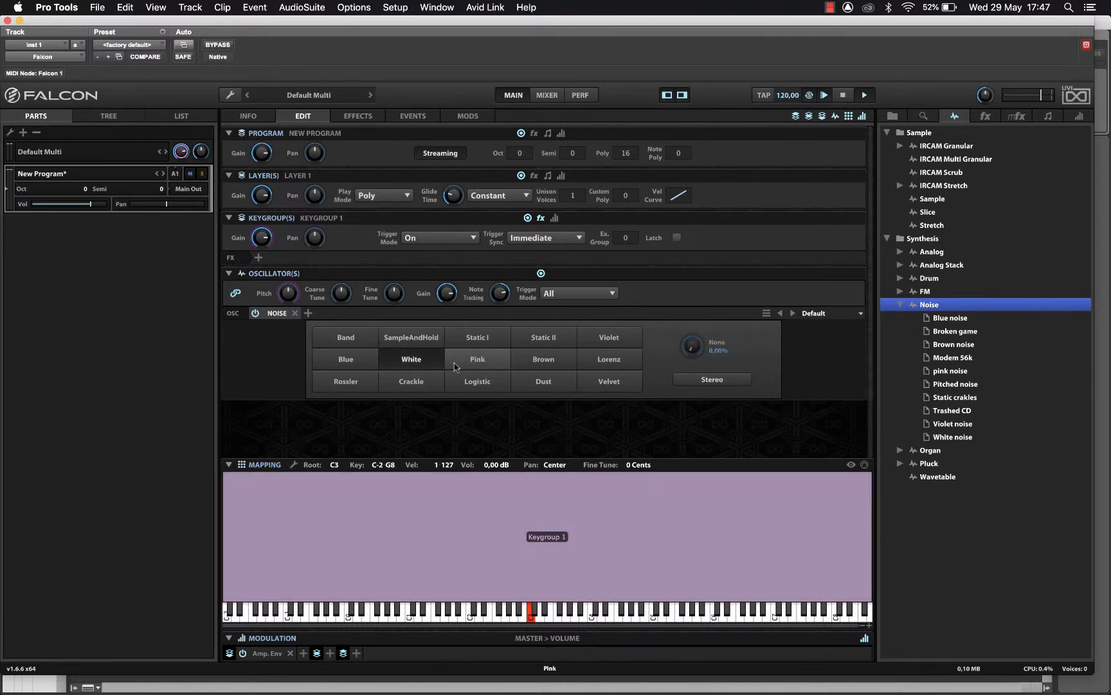
pyautogui.click(477, 359)
pyautogui.click(544, 358)
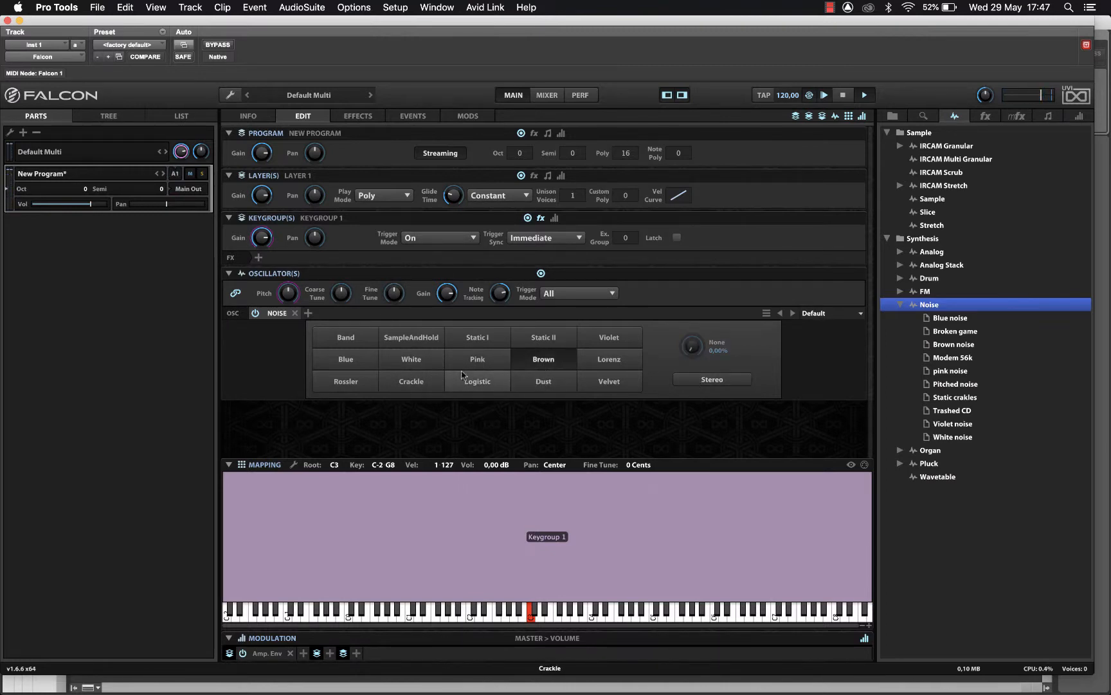
pyautogui.click(543, 338)
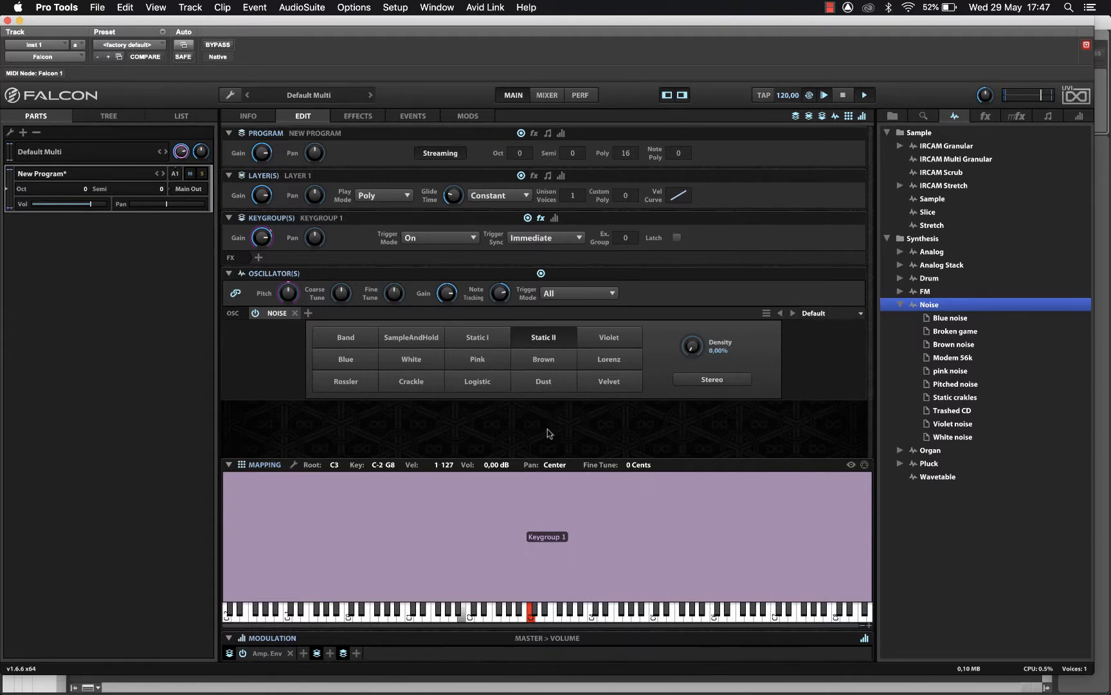
pyautogui.click(557, 387)
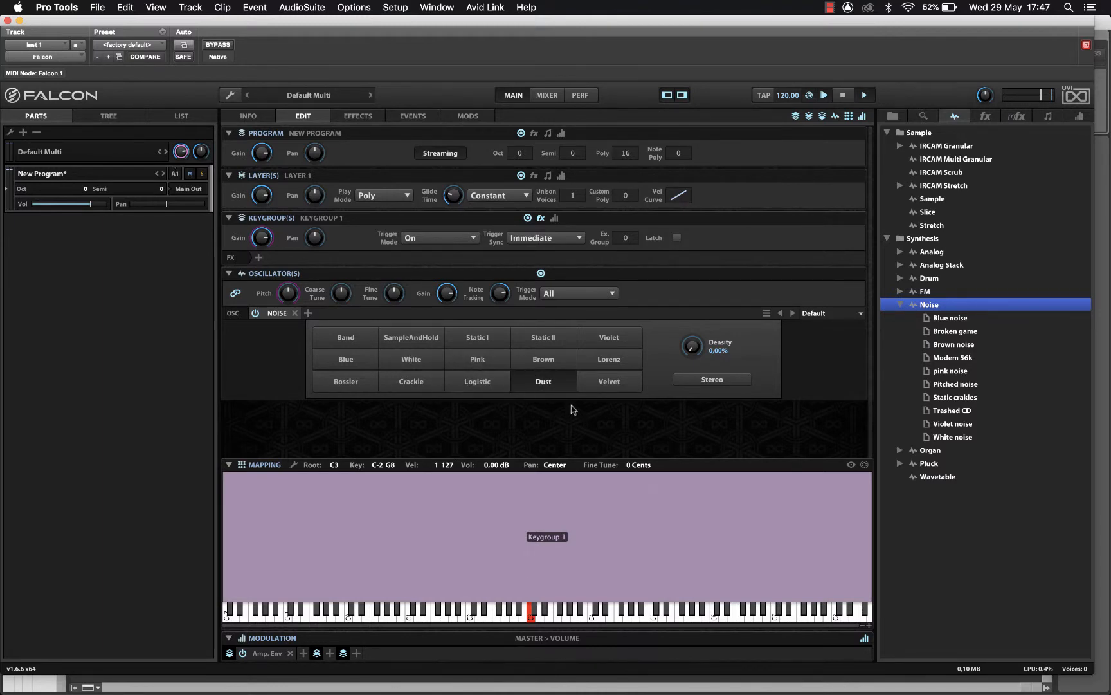
pyautogui.click(632, 362)
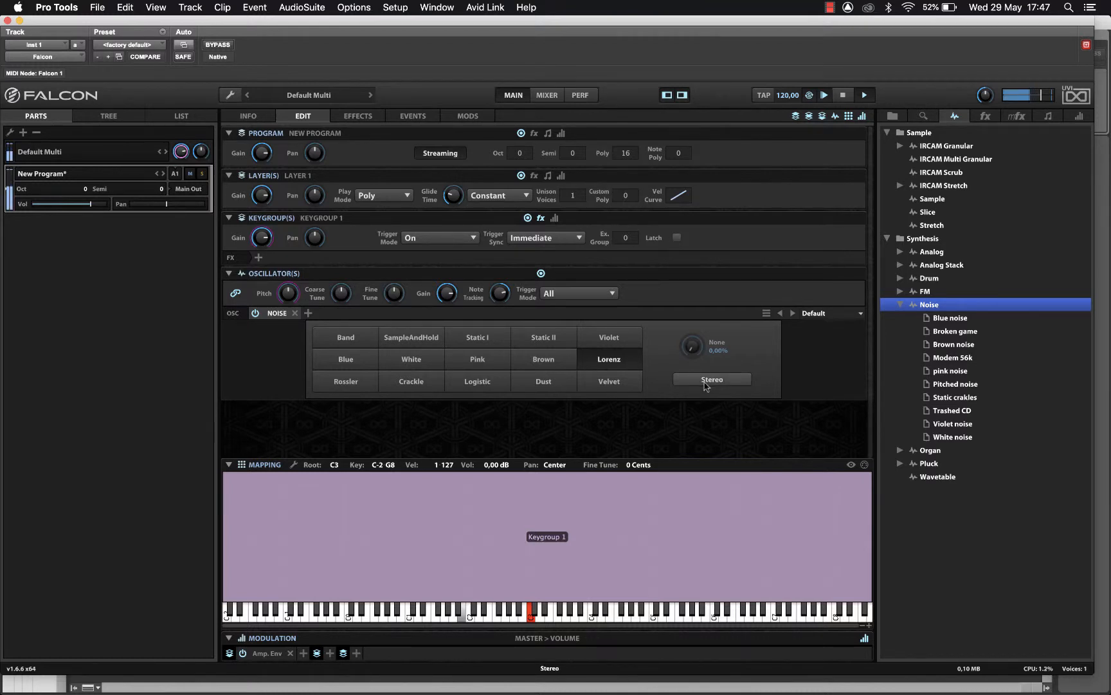
pyautogui.click(706, 382)
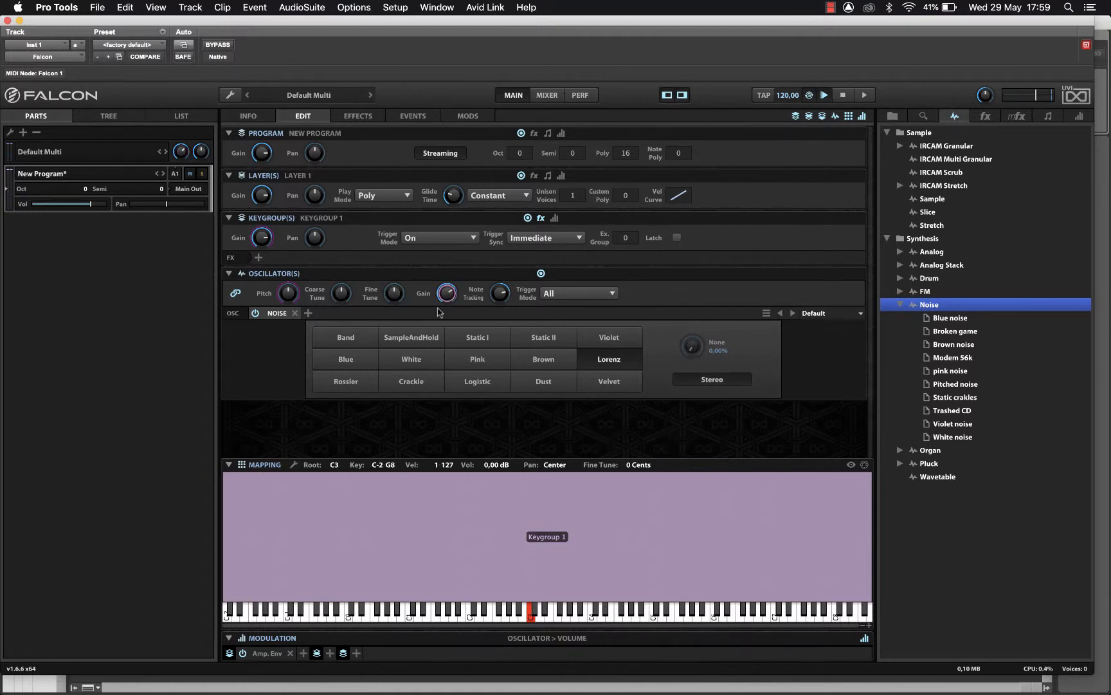
pyautogui.click(691, 351)
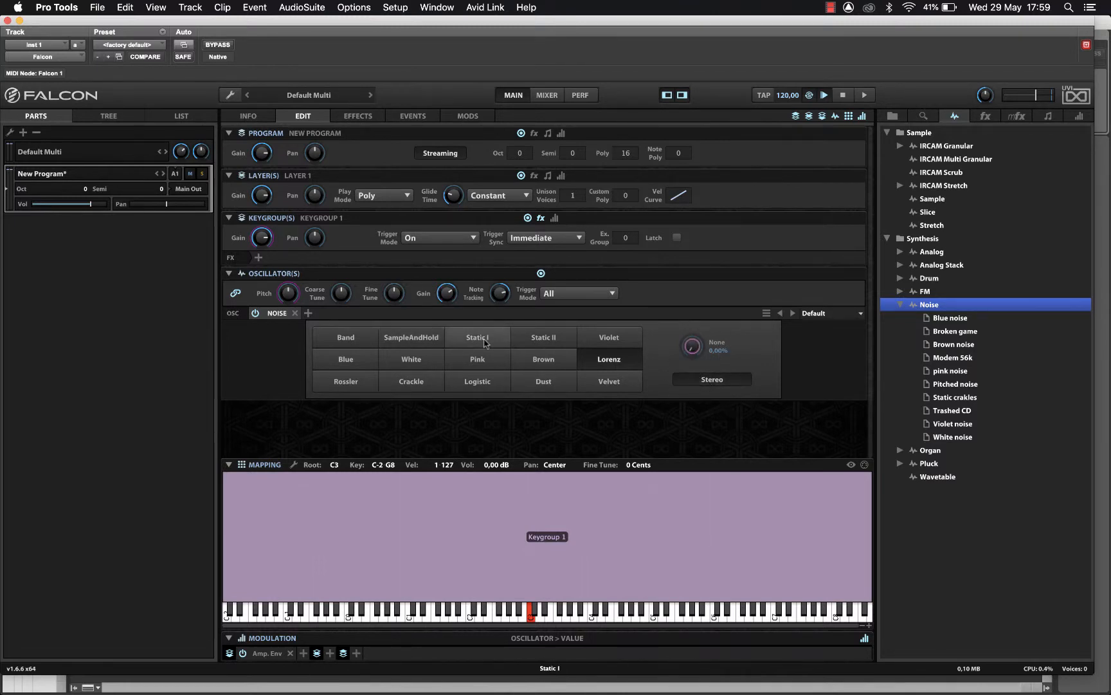
# - Add a Comb Filter effect to Keygroup 1
pyautogui.moveTo(282, 289)
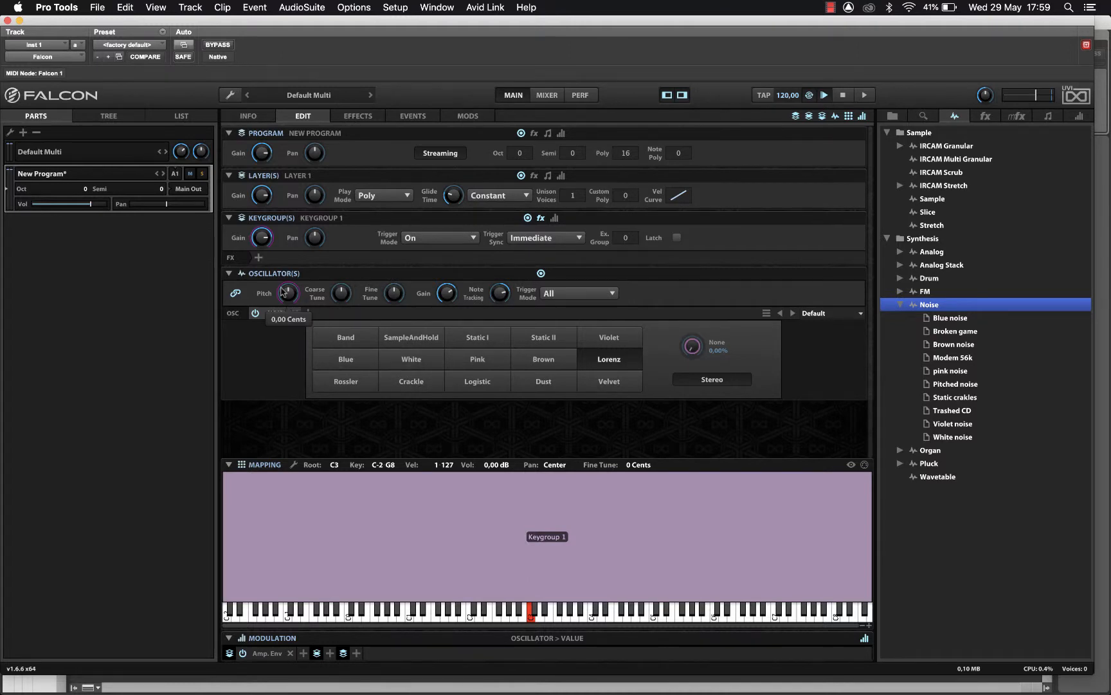
pyautogui.click(259, 259)
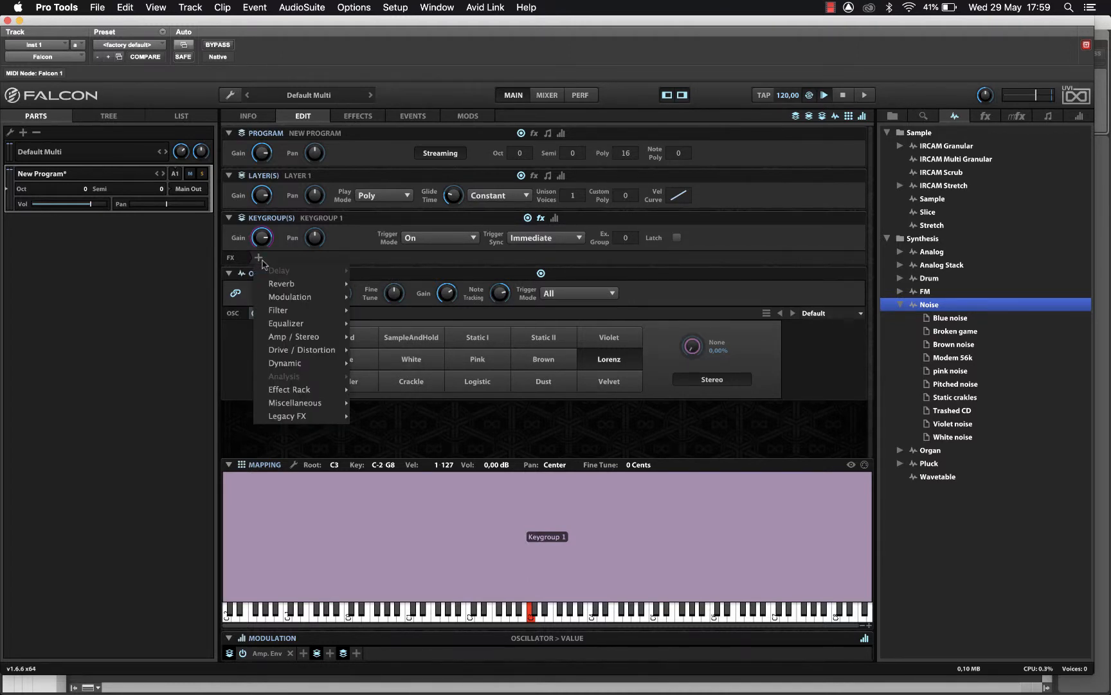
pyautogui.moveTo(316, 312)
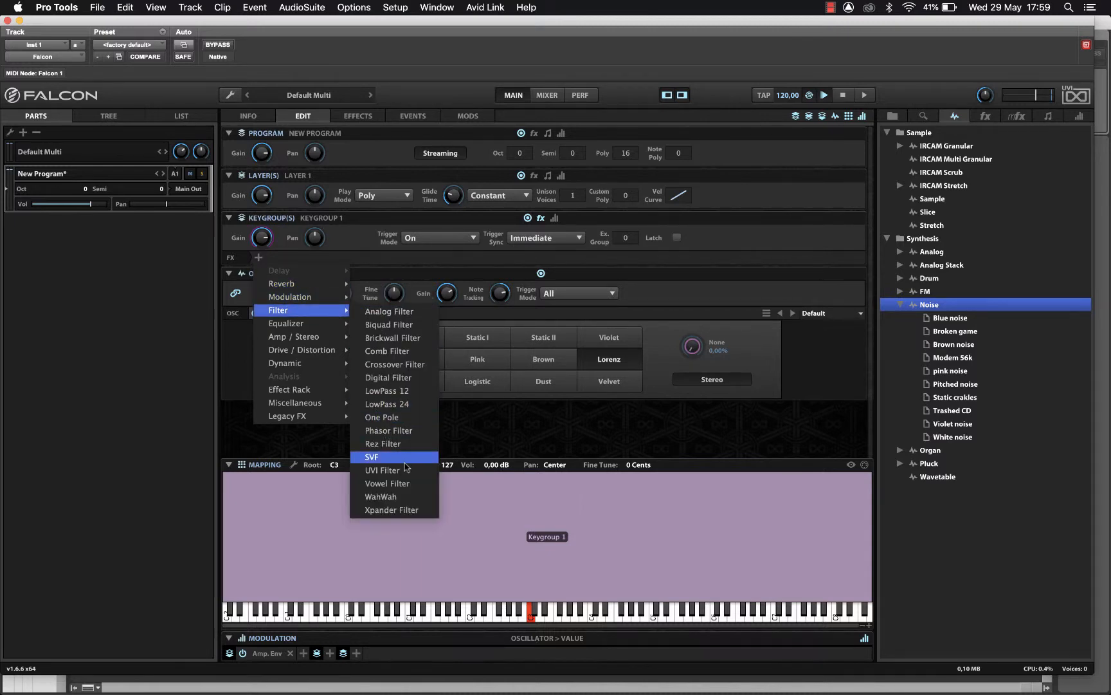
pyautogui.click(412, 351)
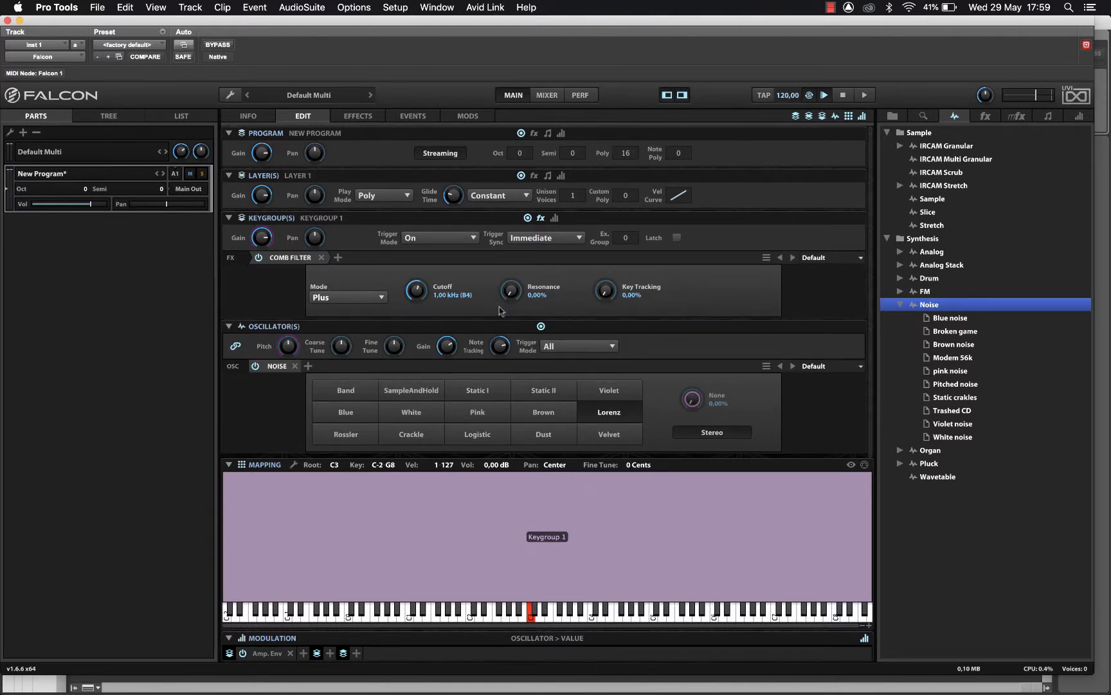
# - Set the Comb Filter cutoff to 110 Hz, resonance about 93% and key tracking 100%
pyautogui.moveTo(424, 297); pyautogui.dragTo(421, 310)
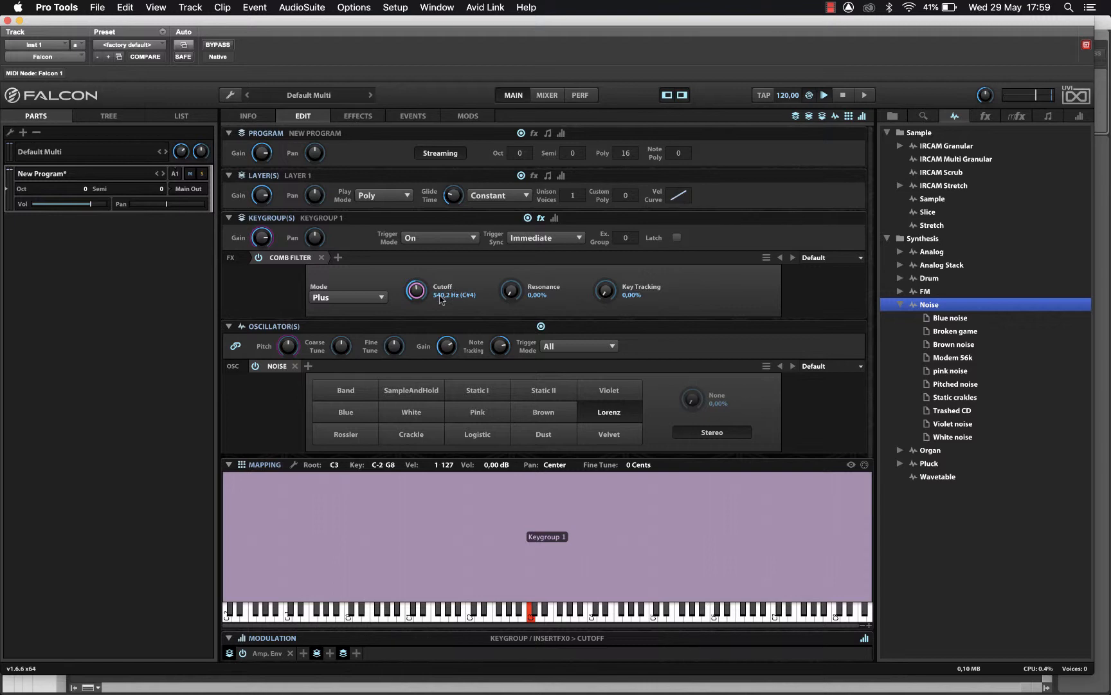
pyautogui.doubleClick(416, 291)
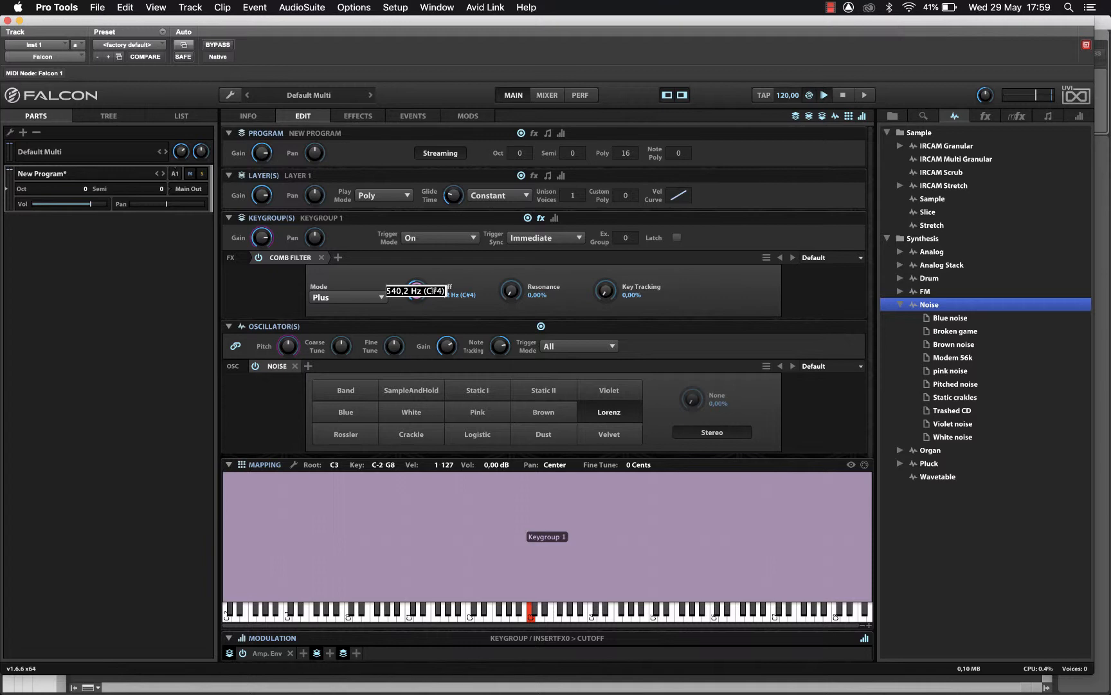
pyautogui.write('110')
pyautogui.press('Return')
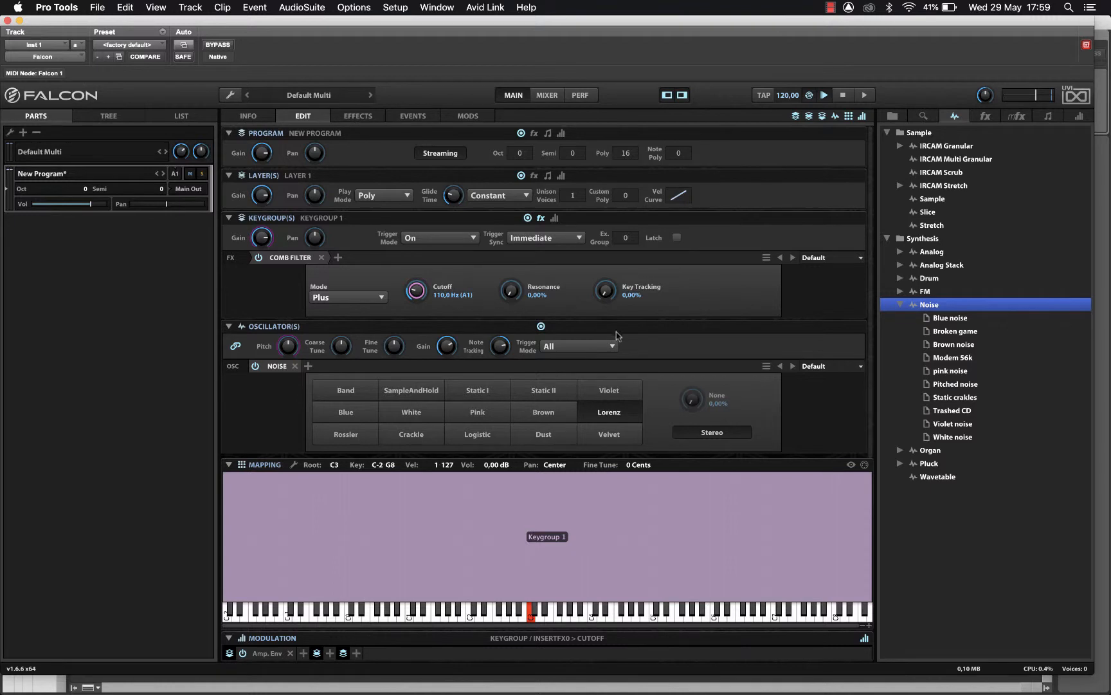
pyautogui.moveTo(522, 297); pyautogui.dragTo(575, 151)
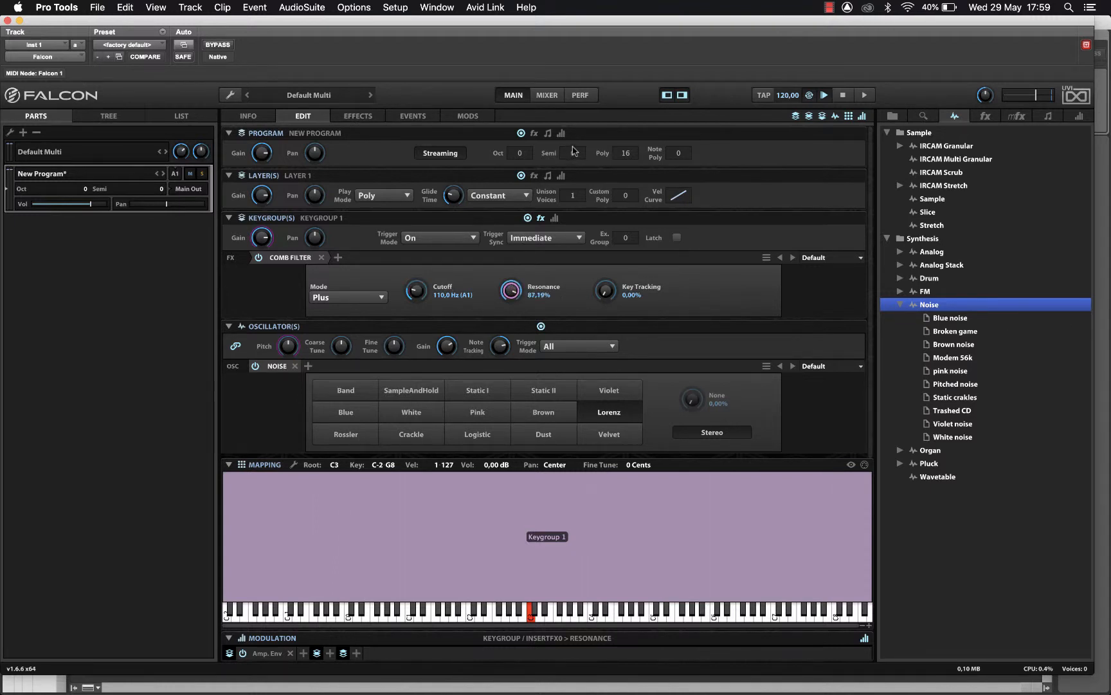
pyautogui.moveTo(503, 298); pyautogui.dragTo(510, 285)
pyautogui.moveTo(604, 290); pyautogui.dragTo(990, 7)
pyautogui.click(990, 7)
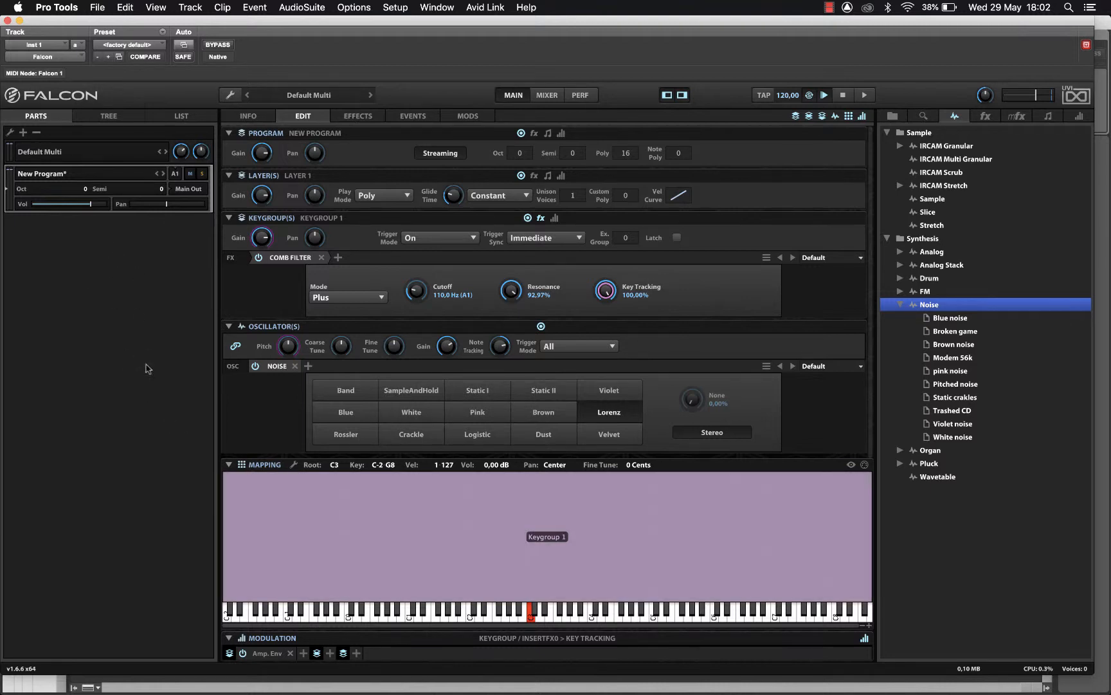
pyautogui.click(119, 116)
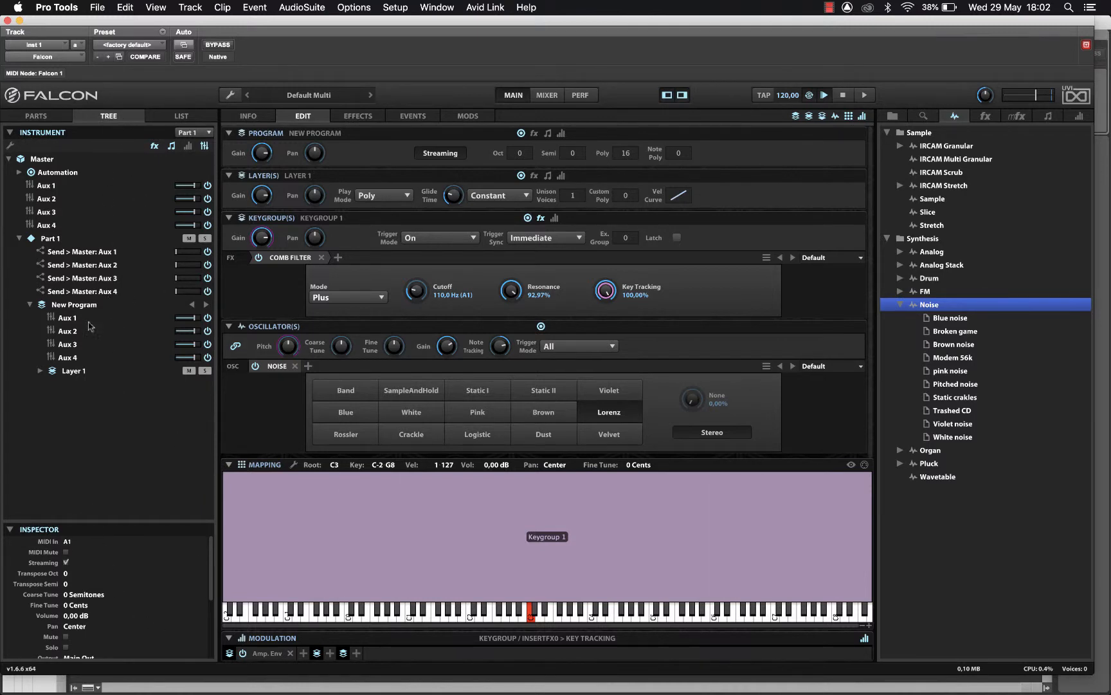
# - Add Layer 2 to New Program, select it, and mute Layer 1
pyautogui.click(73, 371)
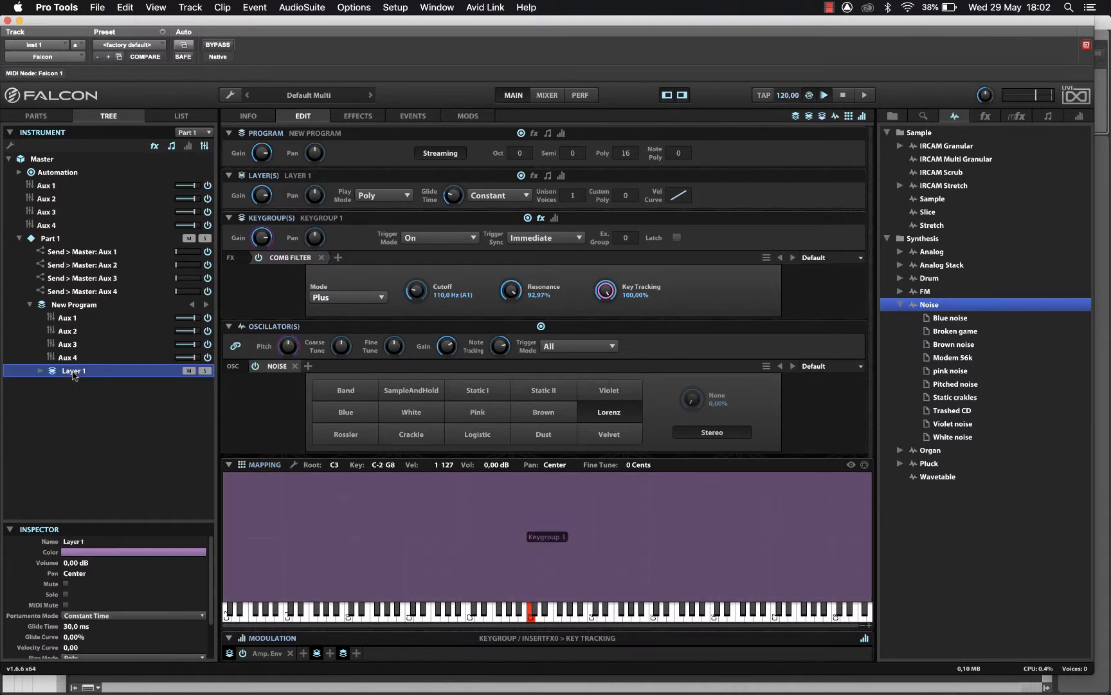
pyautogui.rightClick(73, 376)
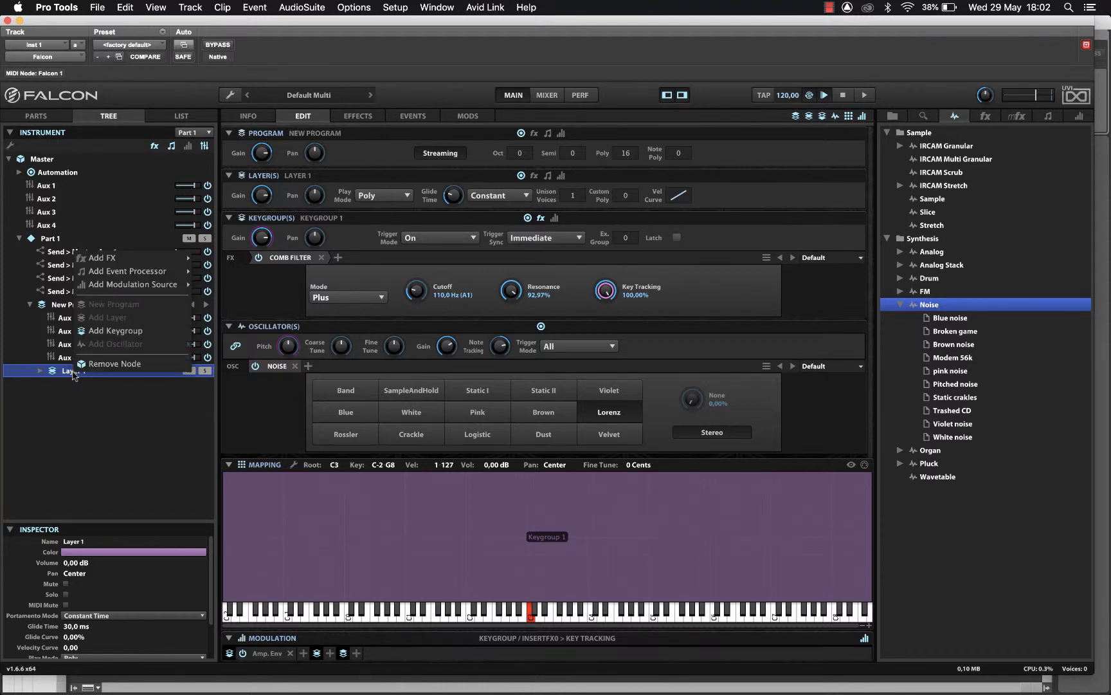
pyautogui.click(58, 307)
pyautogui.rightClick(56, 304)
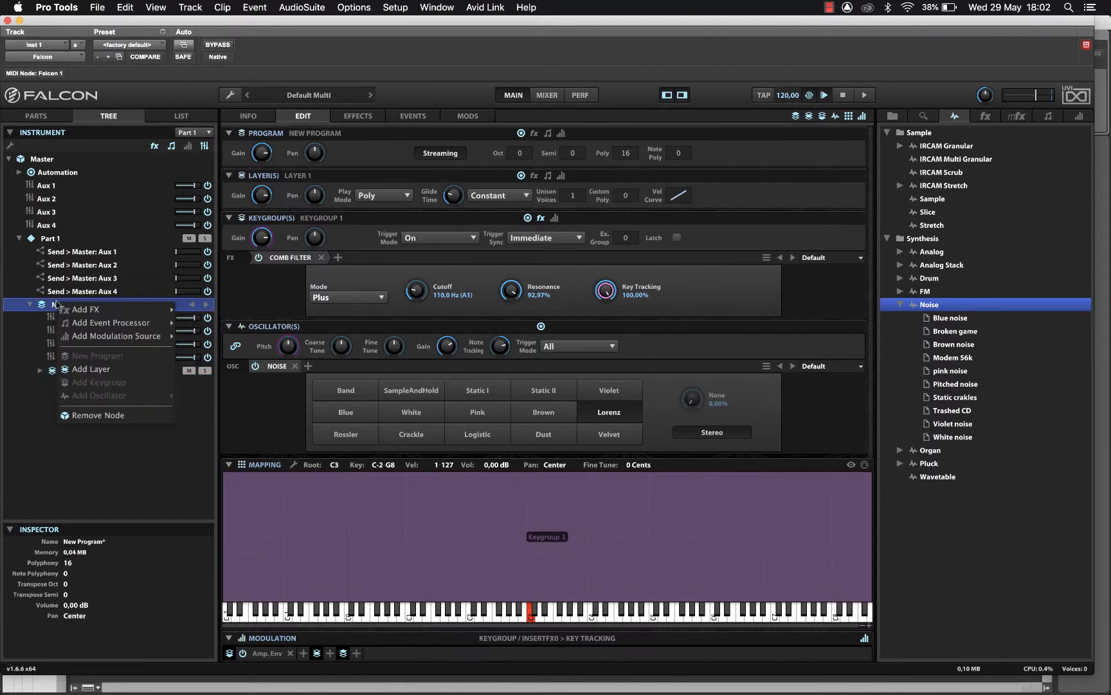
pyautogui.click(90, 368)
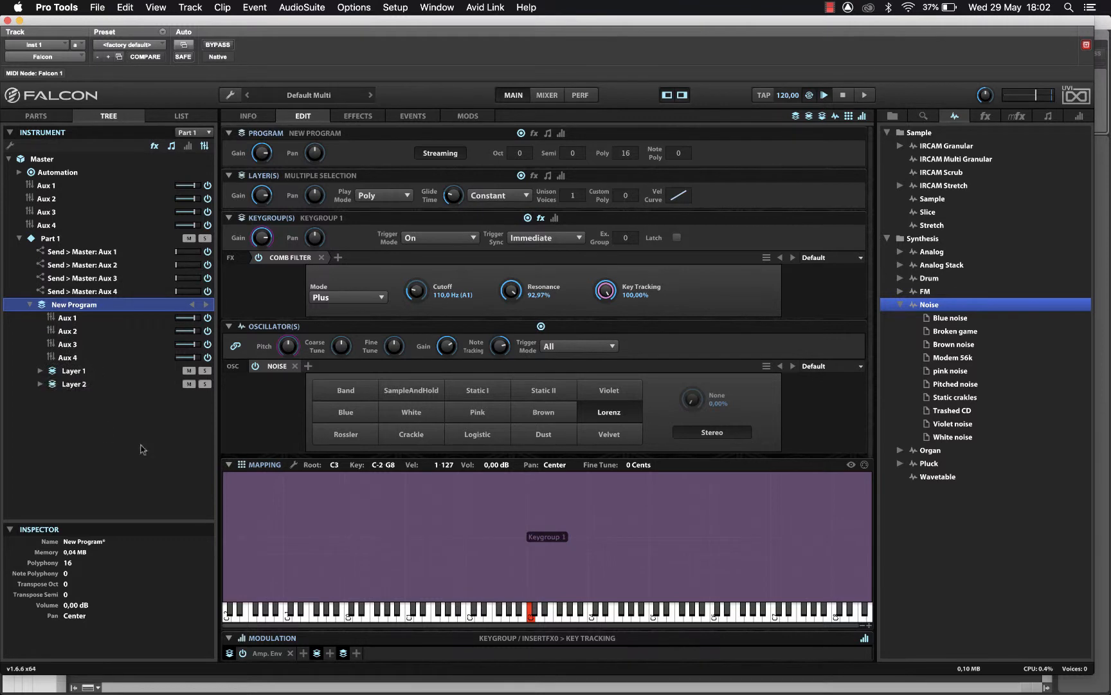
pyautogui.click(72, 385)
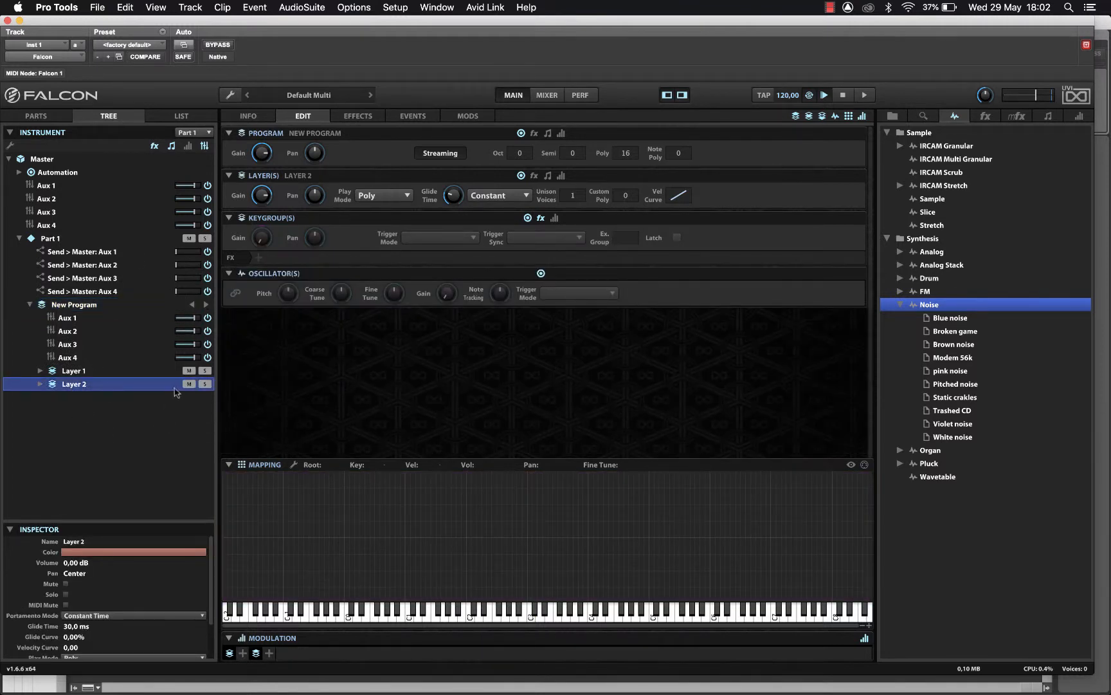
pyautogui.click(188, 371)
# - Add an FM oscillator keygroup to Layer 2, stretch it to G8, and pick the last FM algorithm
pyautogui.moveTo(920, 296); pyautogui.dragTo(219, 487)
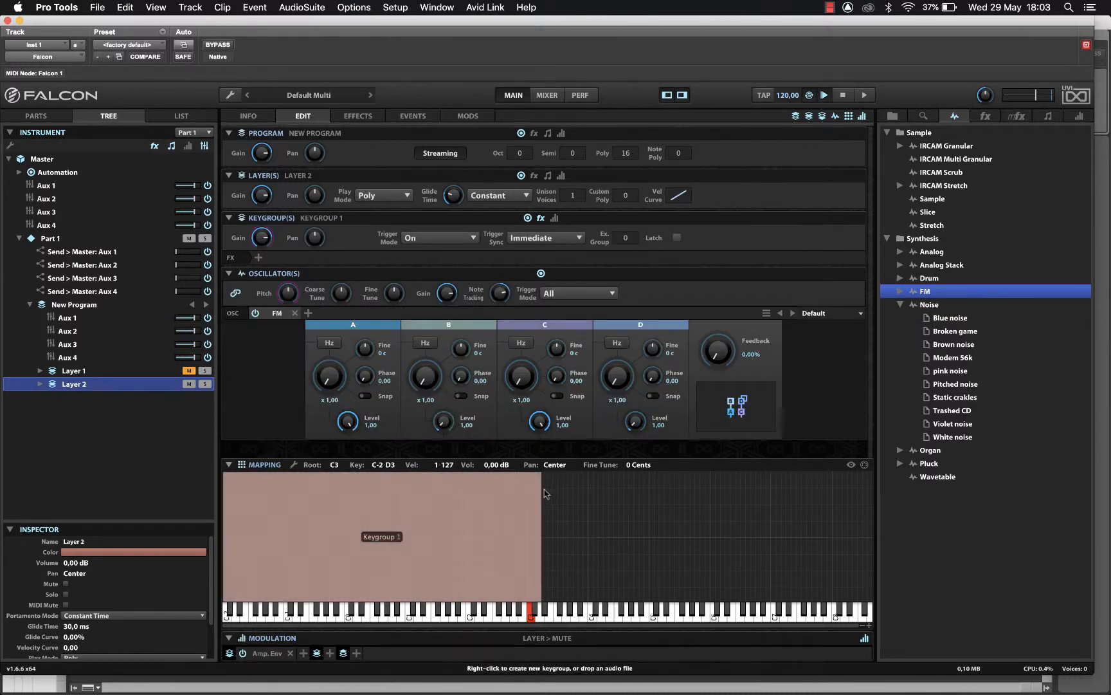
pyautogui.moveTo(540, 499); pyautogui.dragTo(875, 492)
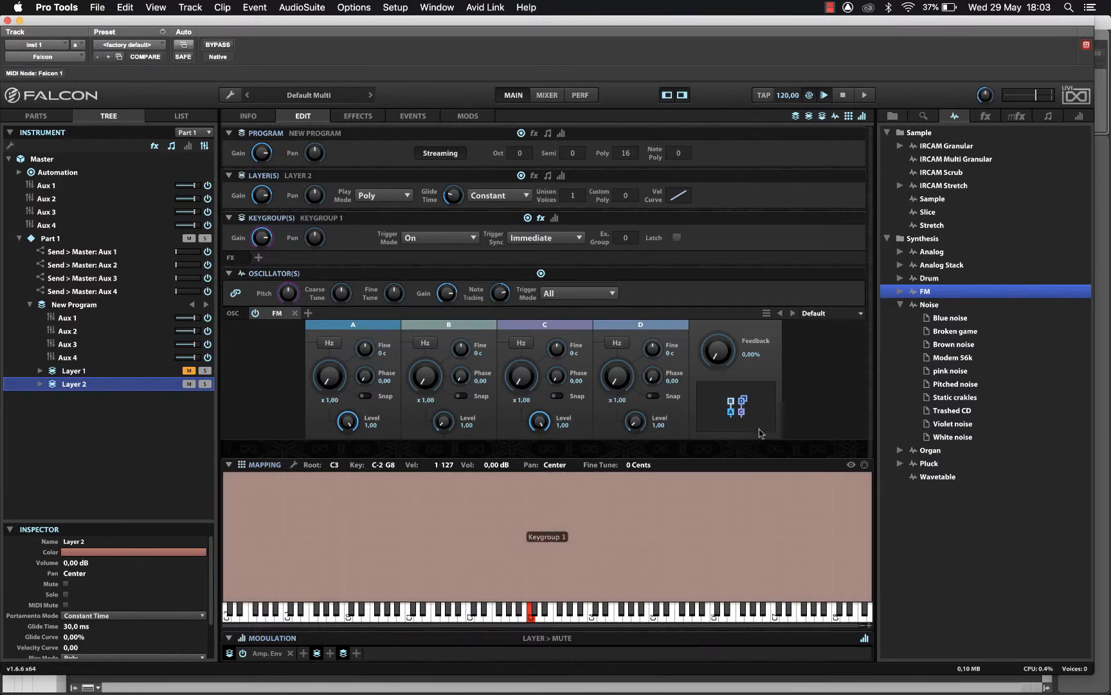
pyautogui.click(739, 415)
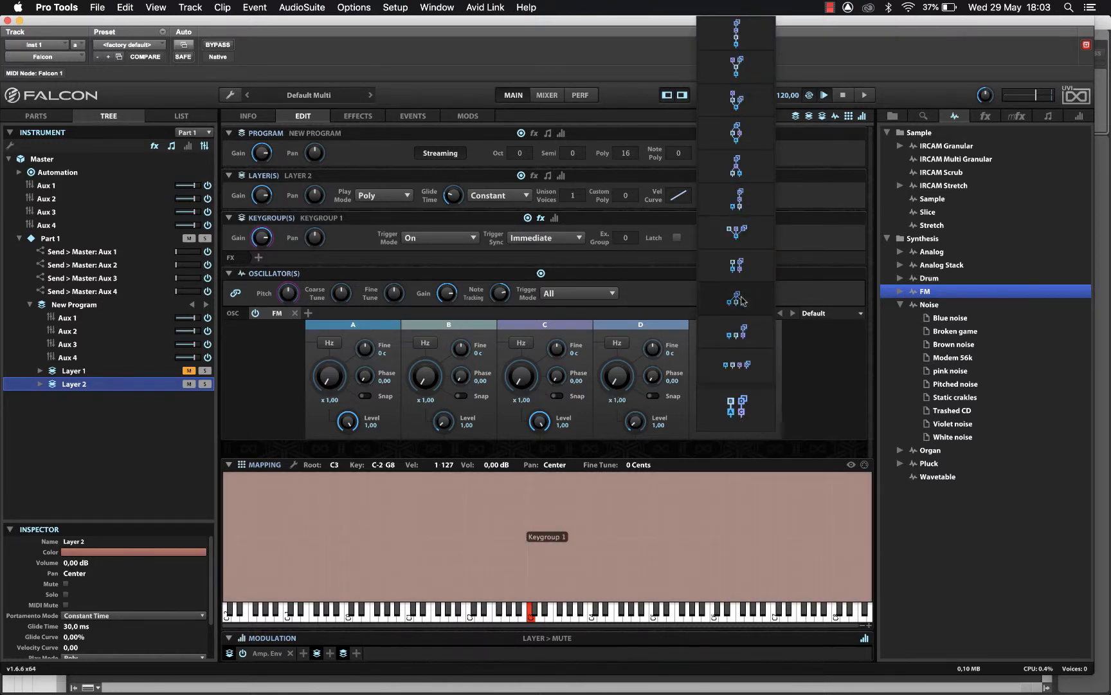
pyautogui.click(845, 393)
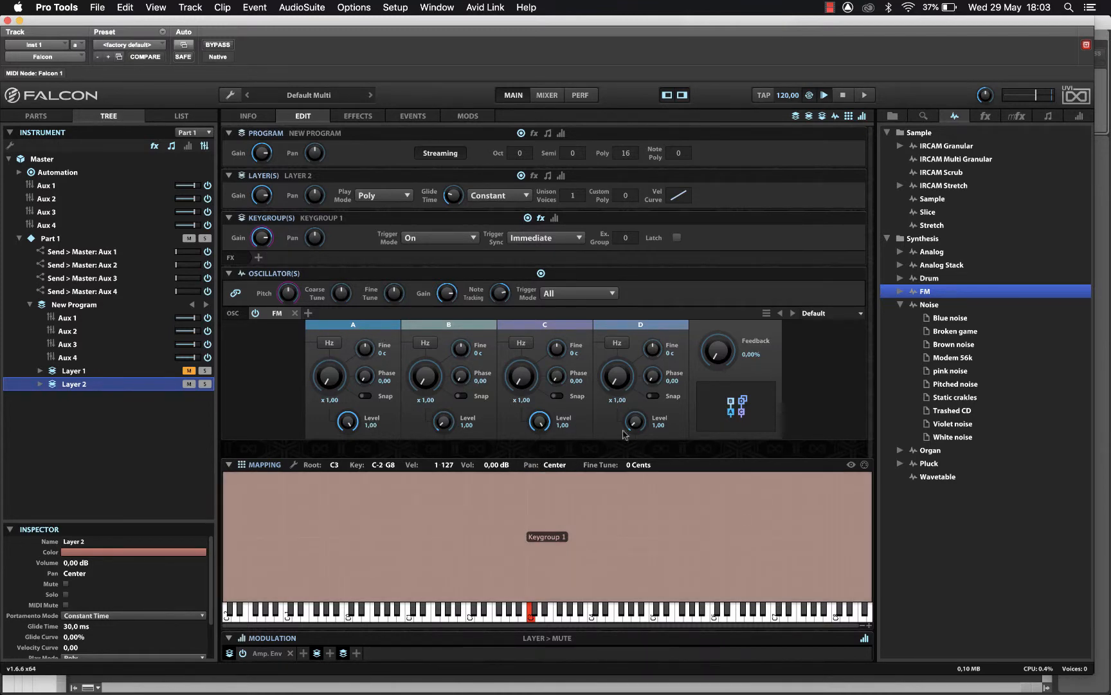
pyautogui.click(731, 417)
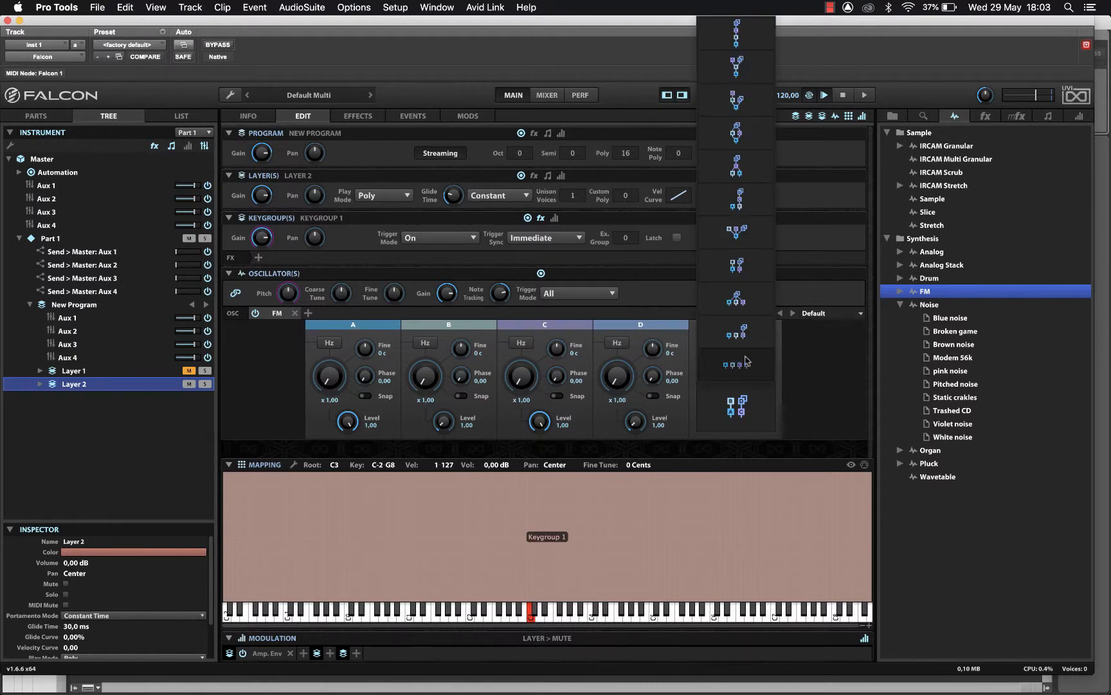
pyautogui.click(751, 405)
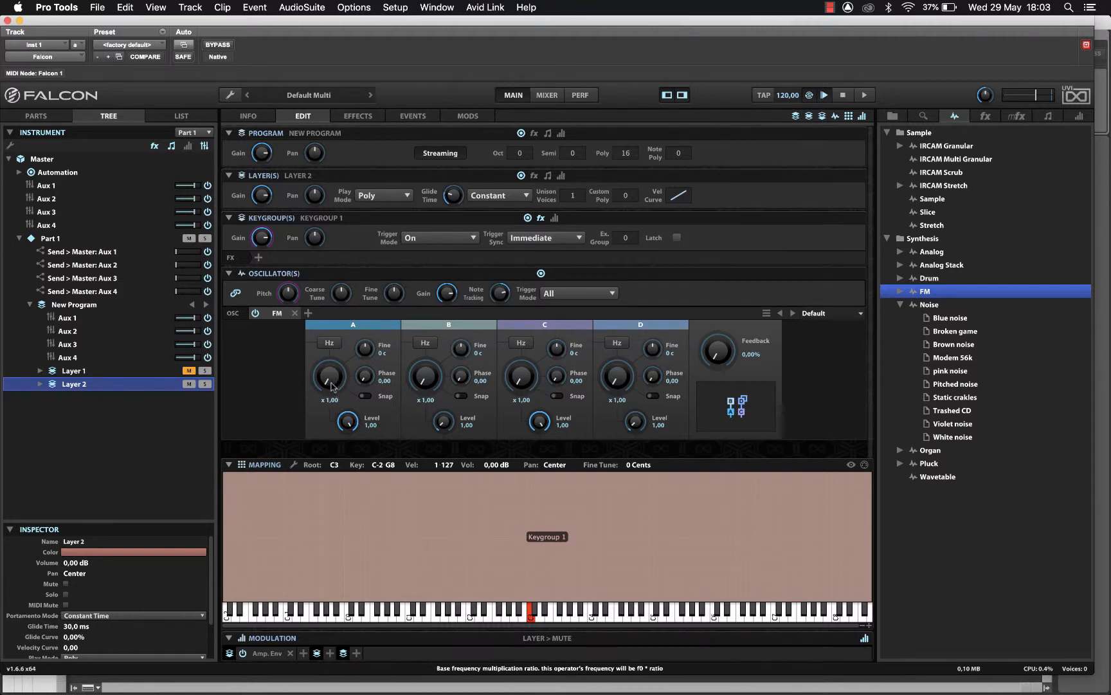
# - Zero operator C's level and try operator A ratios, including 3 and a snapped 6
pyautogui.moveTo(543, 425); pyautogui.dragTo(537, 682)
pyautogui.moveTo(331, 392); pyautogui.dragTo(335, 372)
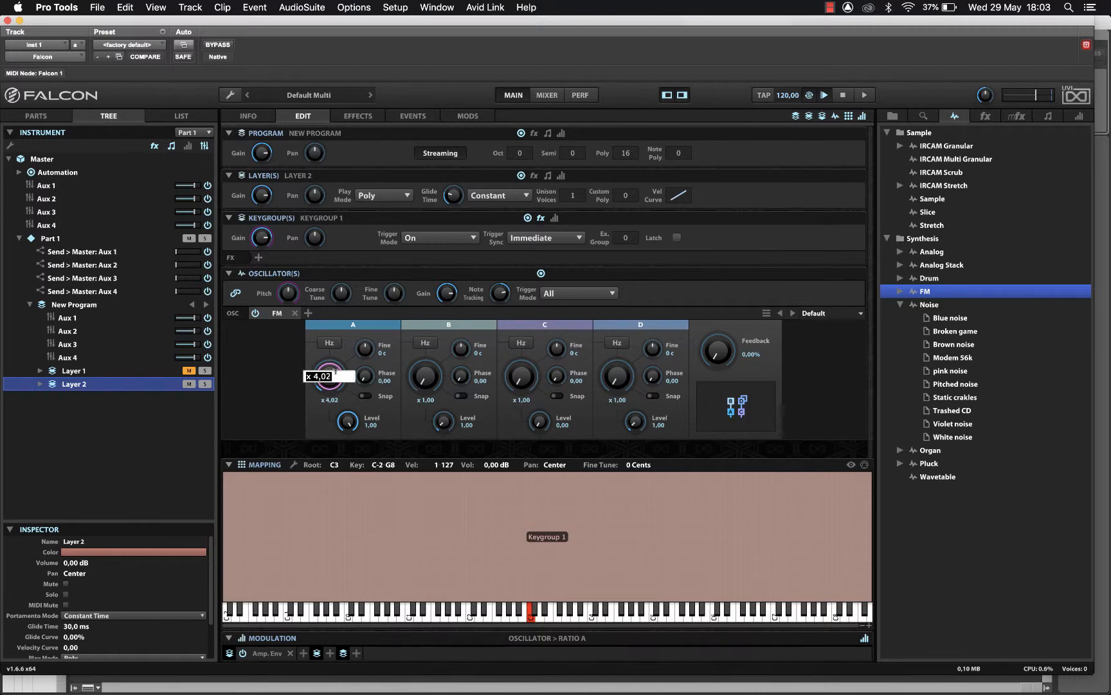
pyautogui.write('3')
pyautogui.press('Return')
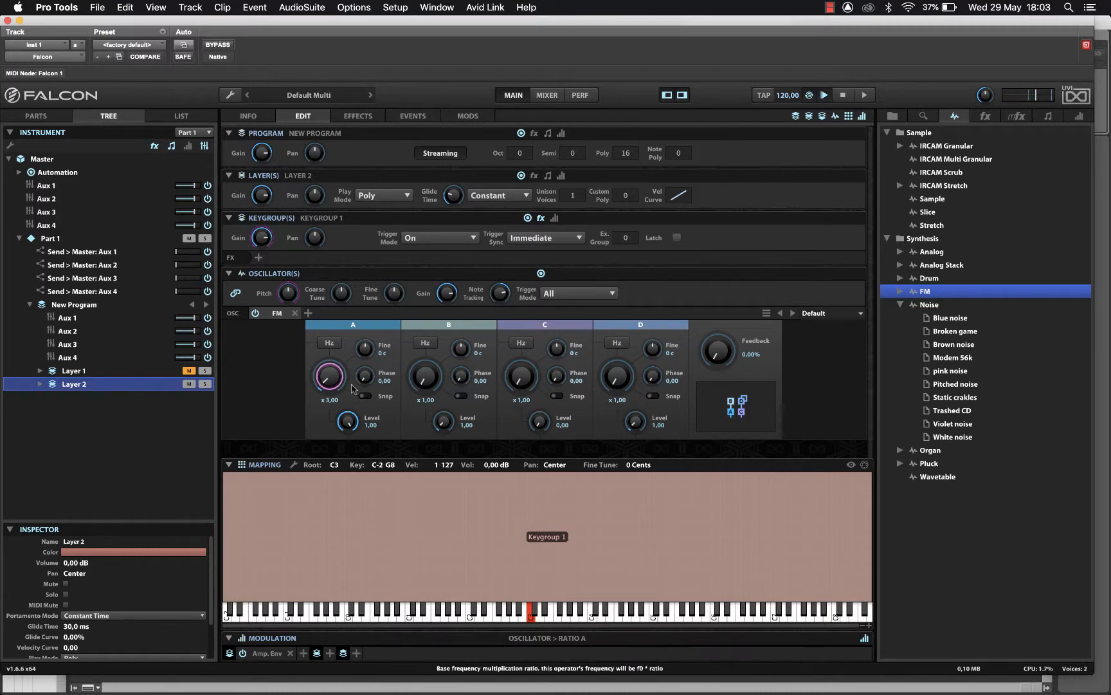
pyautogui.moveTo(333, 376); pyautogui.dragTo(333, 372)
pyautogui.moveTo(334, 376); pyautogui.dragTo(335, 383)
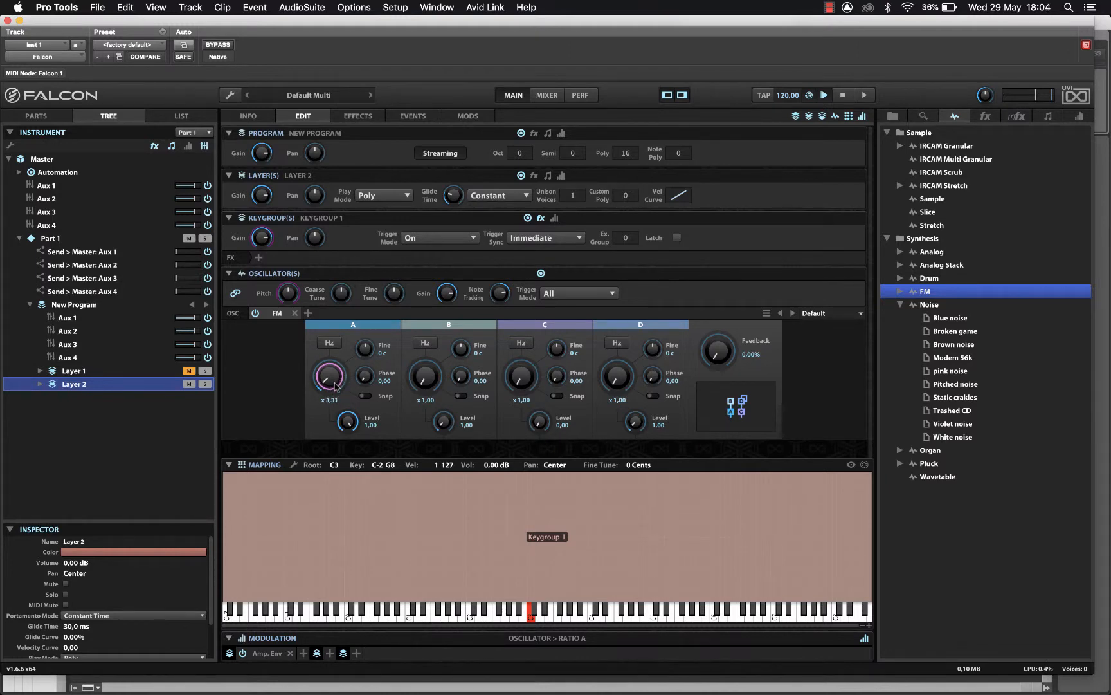
pyautogui.click(368, 395)
pyautogui.moveTo(339, 376); pyautogui.dragTo(339, 402)
pyautogui.click(365, 395)
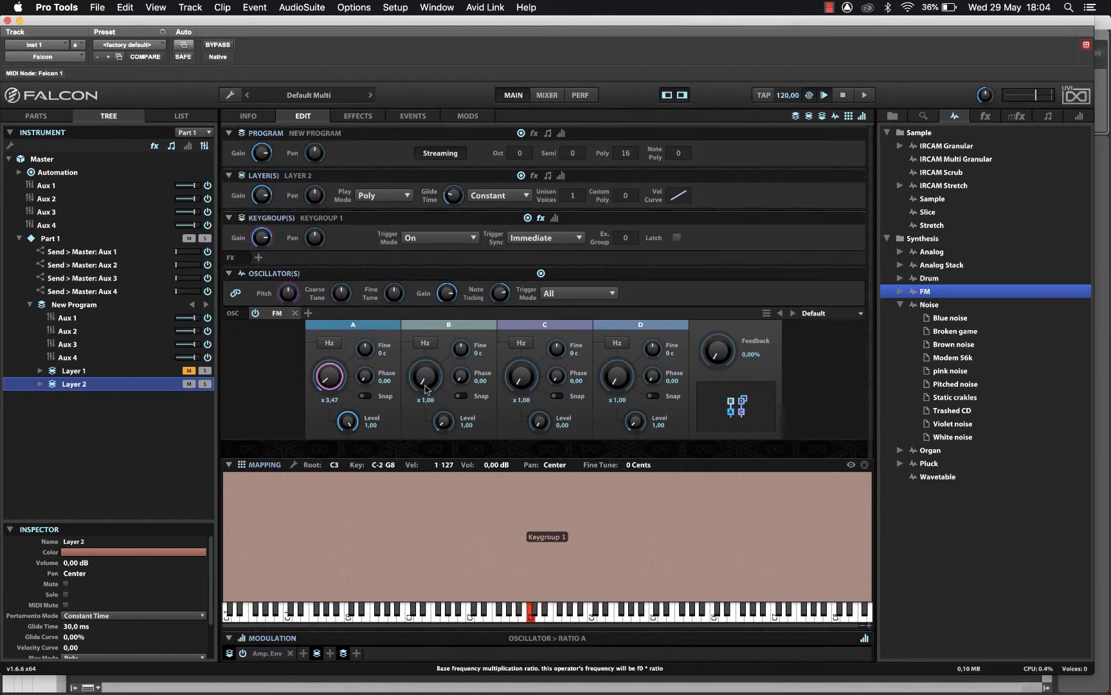
# - Set operator B's ratio to about 5.37, C to x5,00 with level 0,26, D level 5,96, and feedback 24,77%
pyautogui.moveTo(423, 385); pyautogui.dragTo(424, 366)
pyautogui.moveTo(448, 436); pyautogui.dragTo(453, 423)
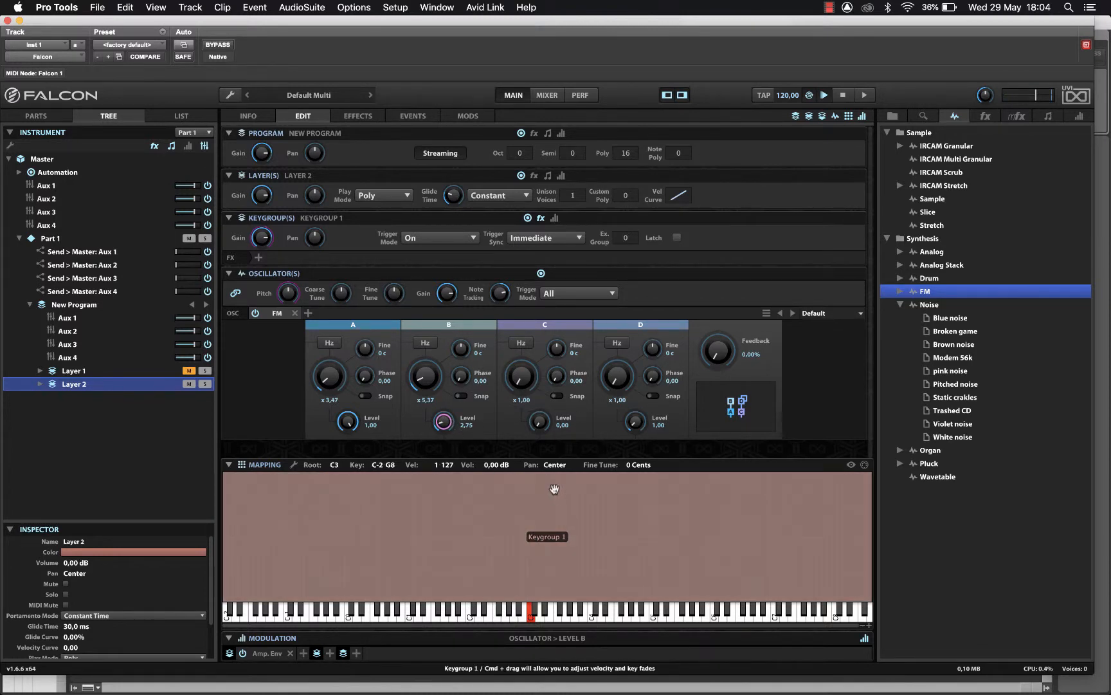
pyautogui.click(526, 371)
pyautogui.moveTo(525, 369); pyautogui.dragTo(526, 342)
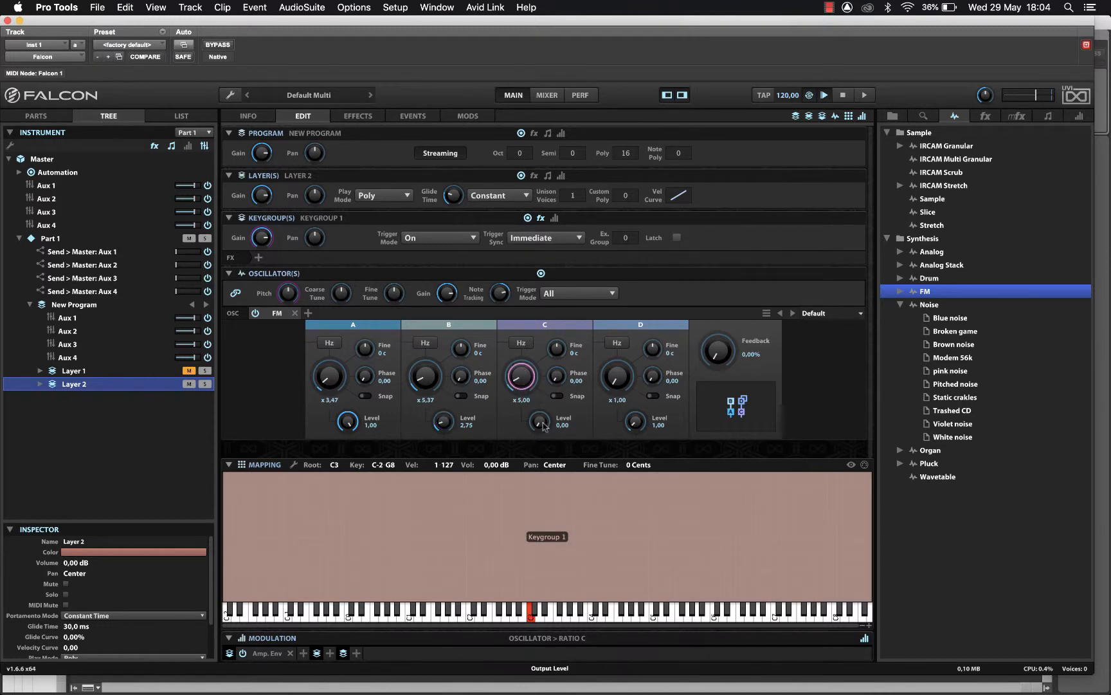
pyautogui.moveTo(542, 425); pyautogui.dragTo(547, 382)
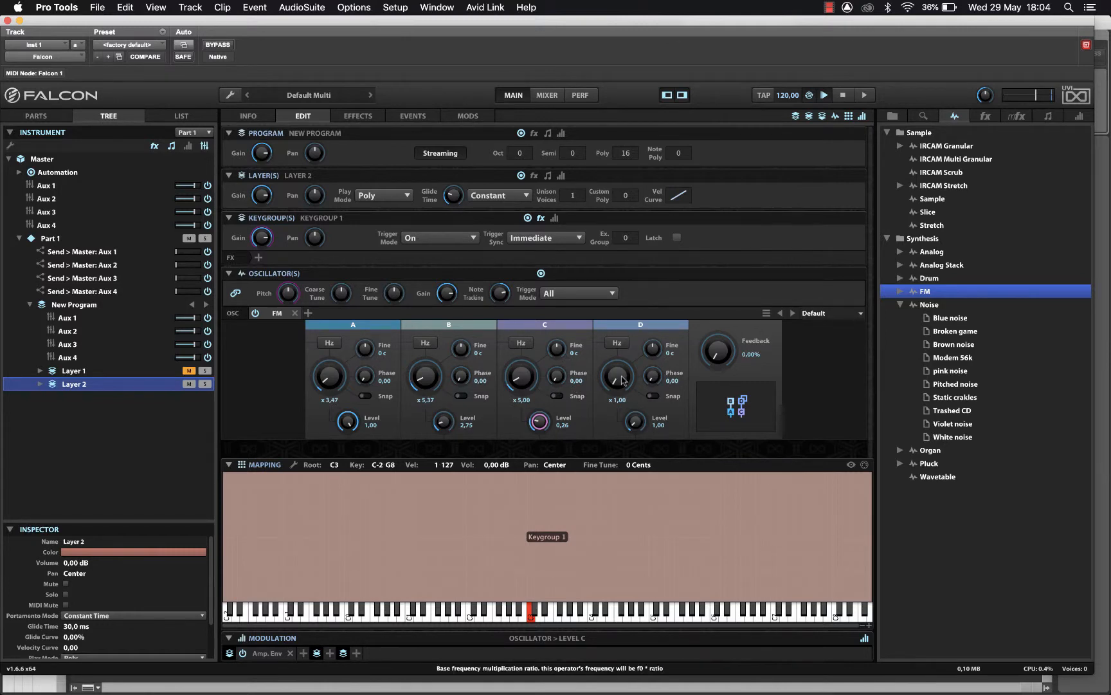
pyautogui.moveTo(636, 423); pyautogui.dragTo(631, 362)
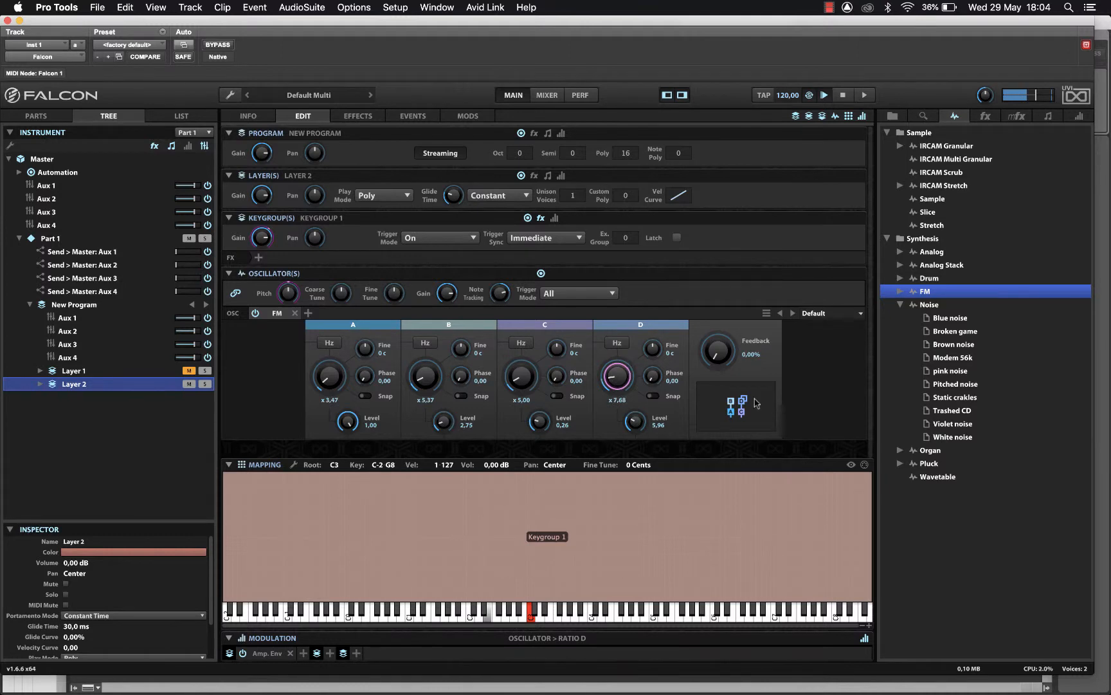
pyautogui.moveTo(720, 357); pyautogui.dragTo(727, 314)
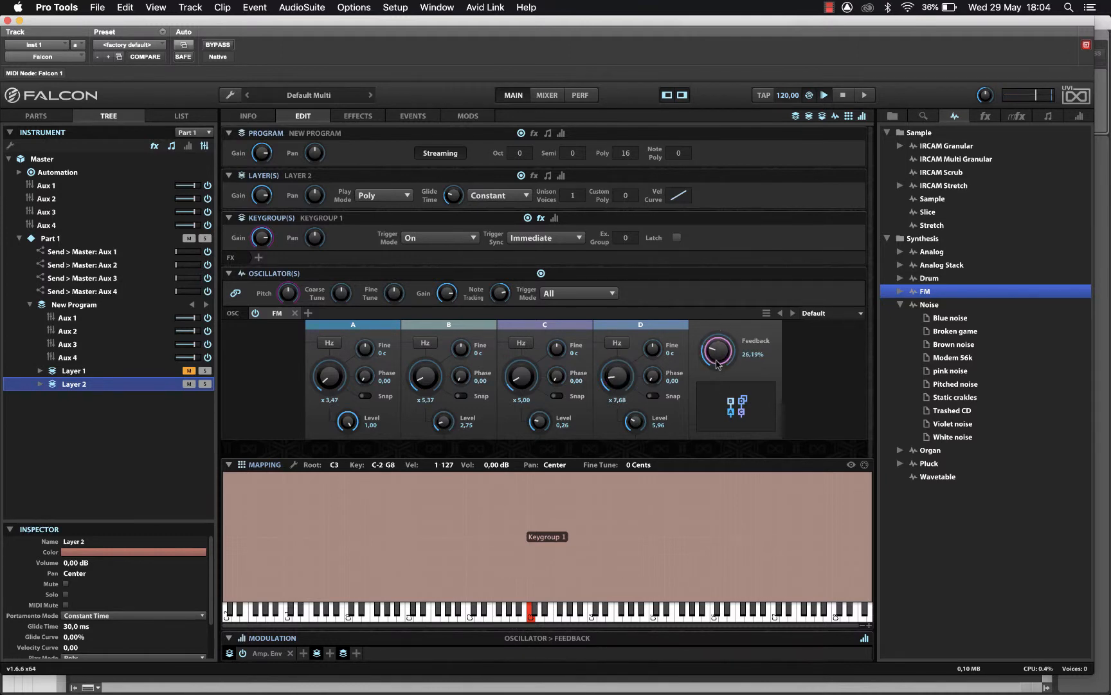
pyautogui.moveTo(718, 364); pyautogui.dragTo(720, 369)
# - Add a new DAHDSR envelope modulating the oscillator gain
pyautogui.rightClick(453, 294)
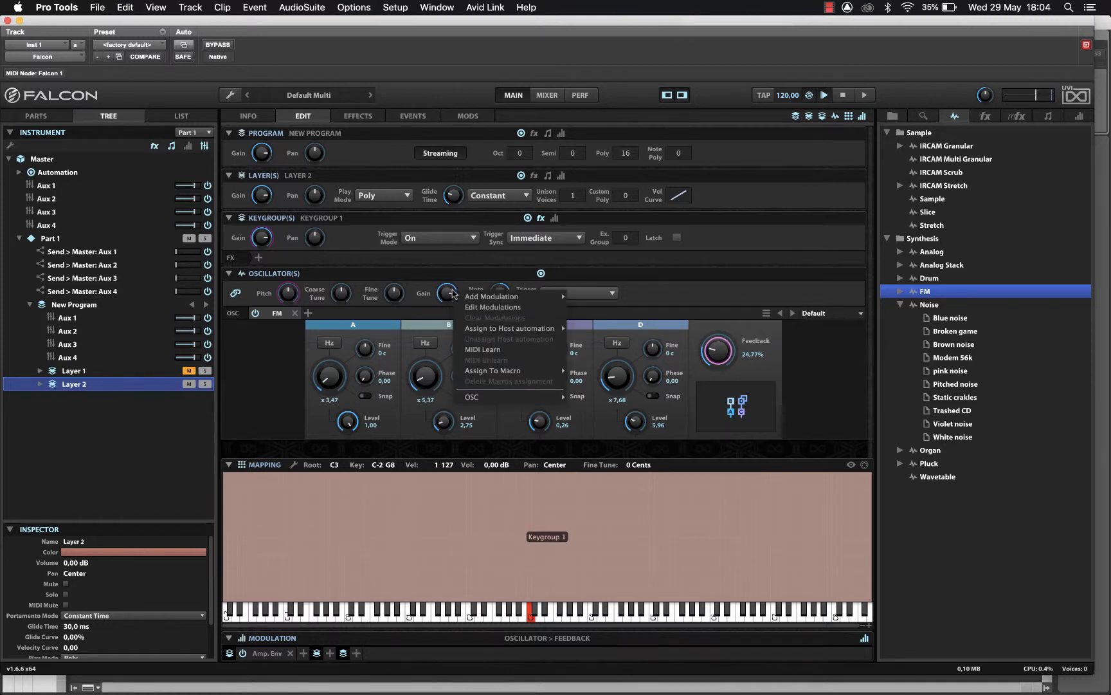
pyautogui.moveTo(460, 297)
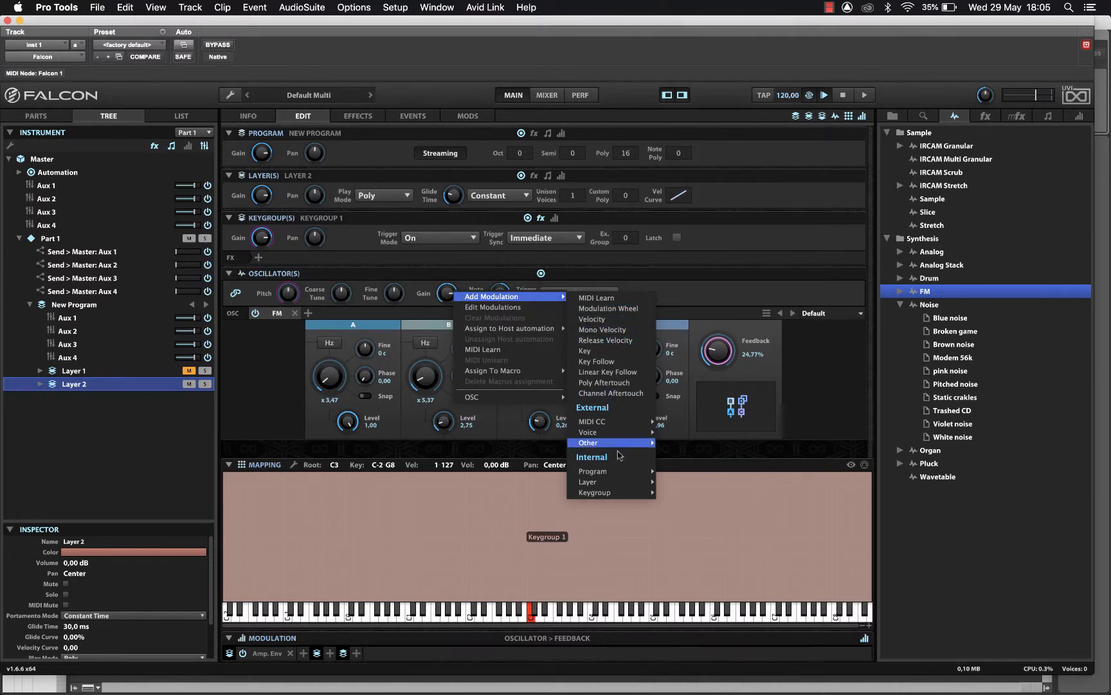
pyautogui.moveTo(619, 474)
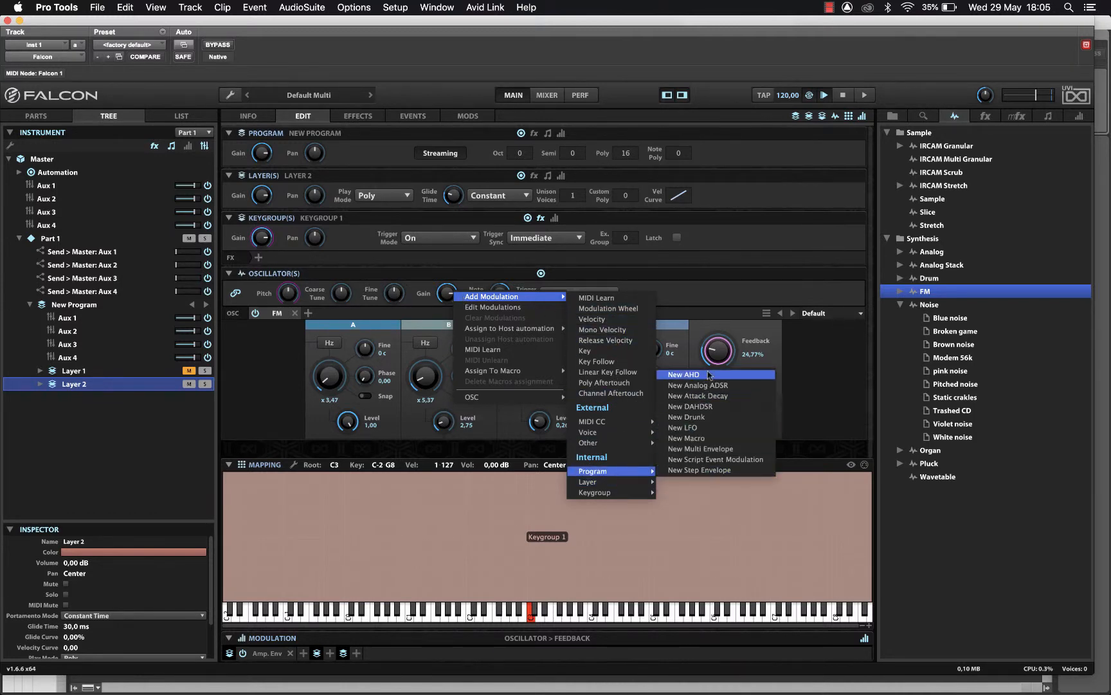
pyautogui.click(725, 409)
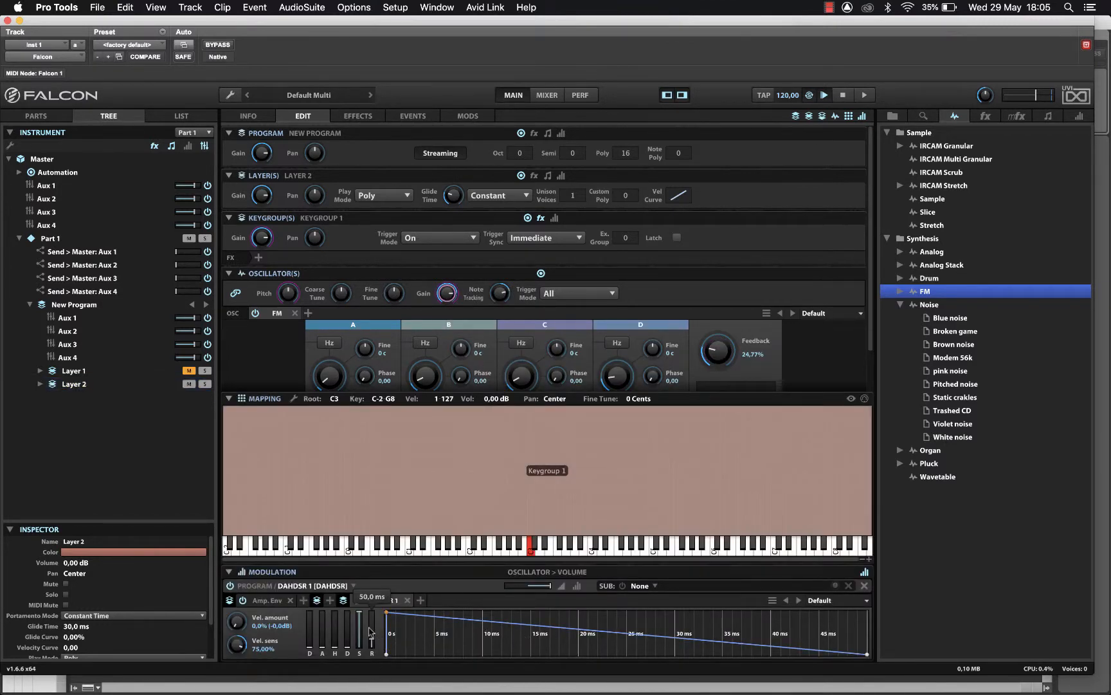
# - Lengthen the envelope's delay and decay, and bend the decay into a concave curve
pyautogui.moveTo(327, 656)
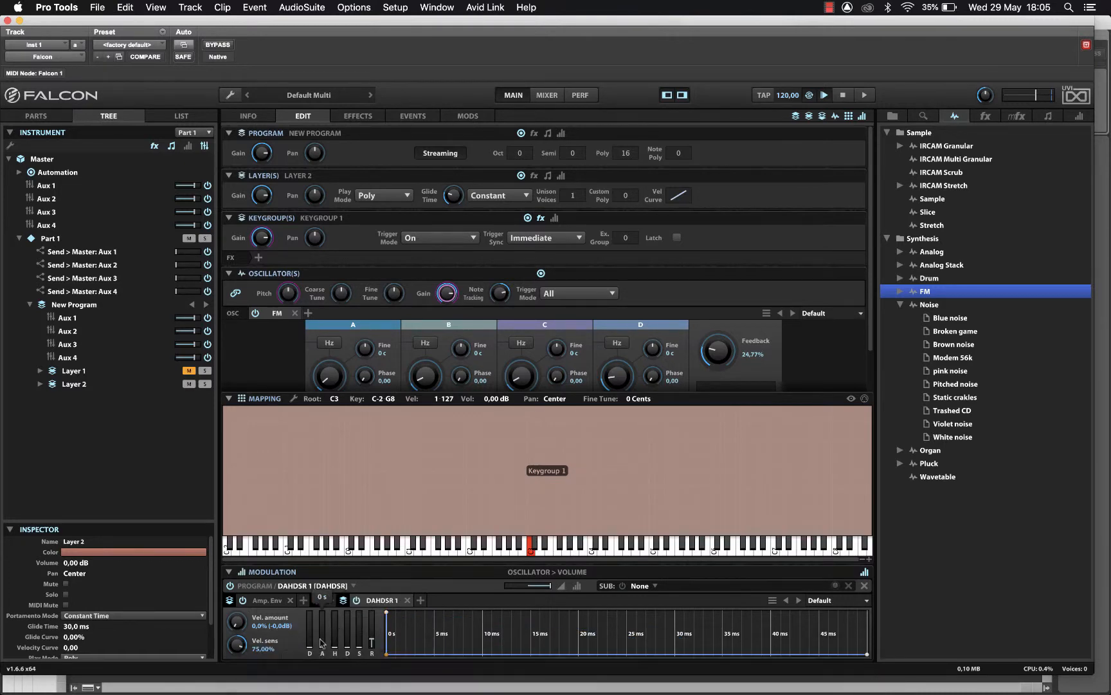
pyautogui.moveTo(312, 653)
pyautogui.mouseDown()
pyautogui.moveTo(314, 635)
pyautogui.moveTo(321, 655)
pyautogui.mouseUp()
pyautogui.moveTo(348, 647); pyautogui.dragTo(348, 640)
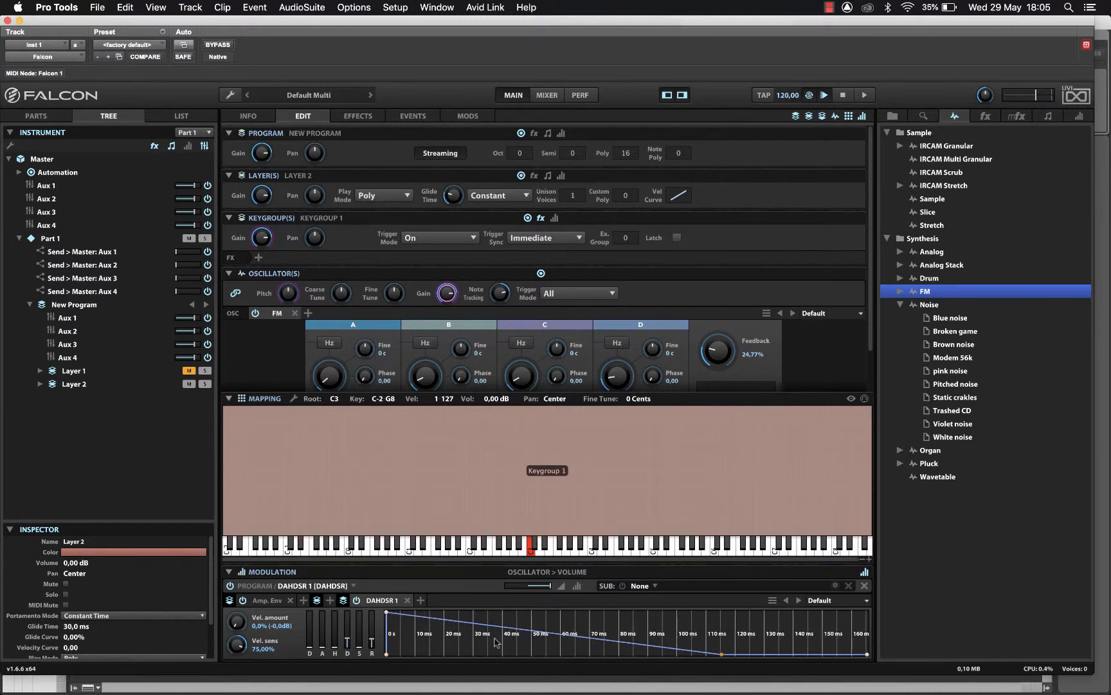
pyautogui.moveTo(495, 642); pyautogui.dragTo(446, 687)
pyautogui.moveTo(436, 639); pyautogui.dragTo(430, 662)
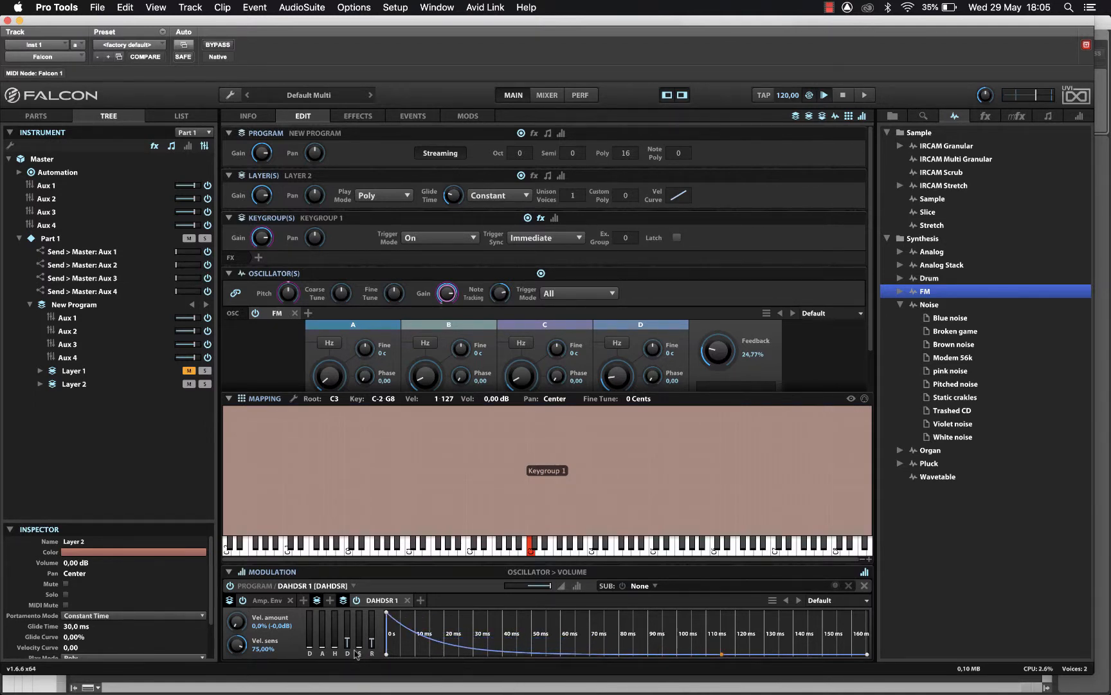
pyautogui.moveTo(348, 642)
pyautogui.moveTo(348, 643); pyautogui.dragTo(356, 630)
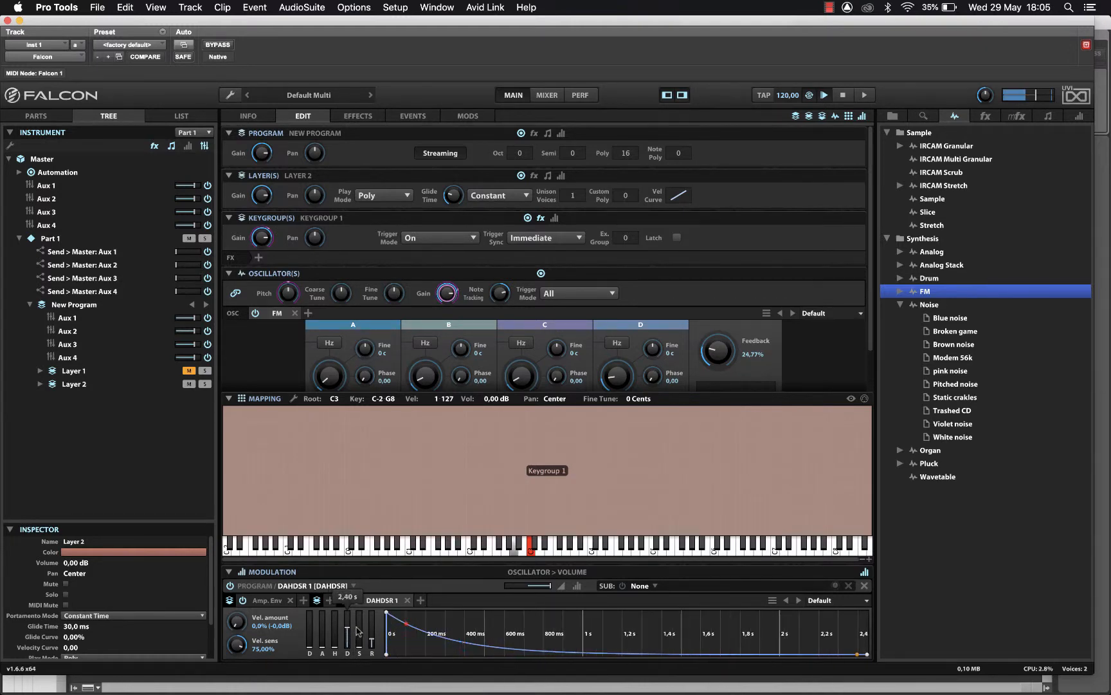
pyautogui.moveTo(358, 632)
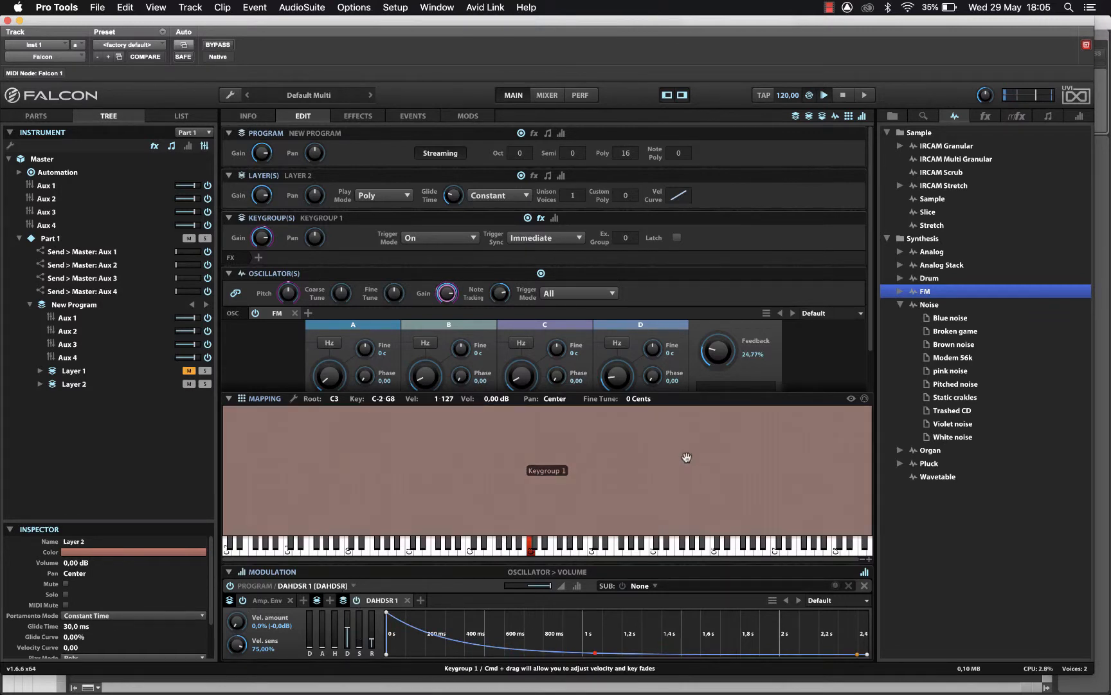
# - Lower the FM feedback to 14,59% and show Layer 2's Events page
pyautogui.scroll(-1, 708, 351)
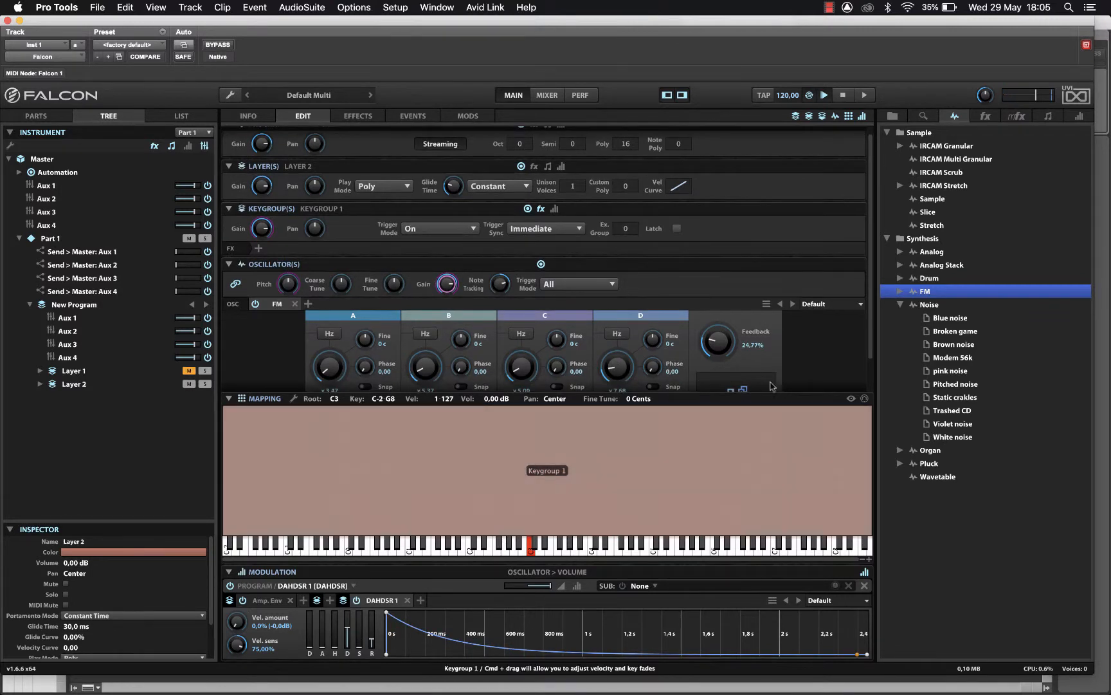
pyautogui.moveTo(717, 341); pyautogui.dragTo(714, 377)
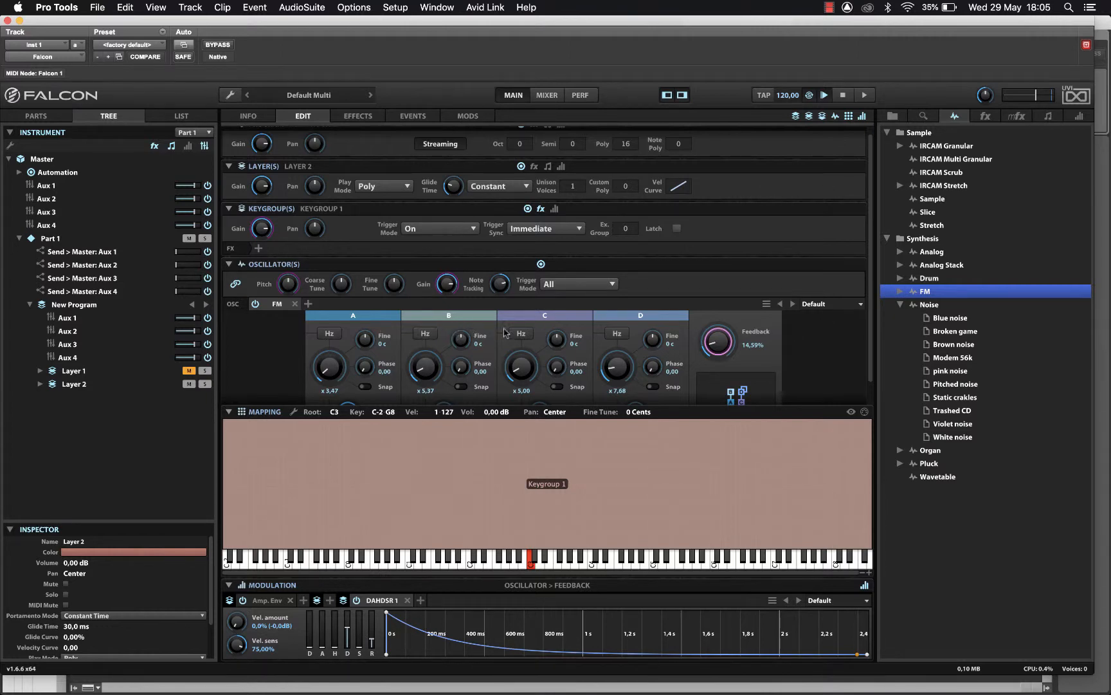
pyautogui.click(411, 117)
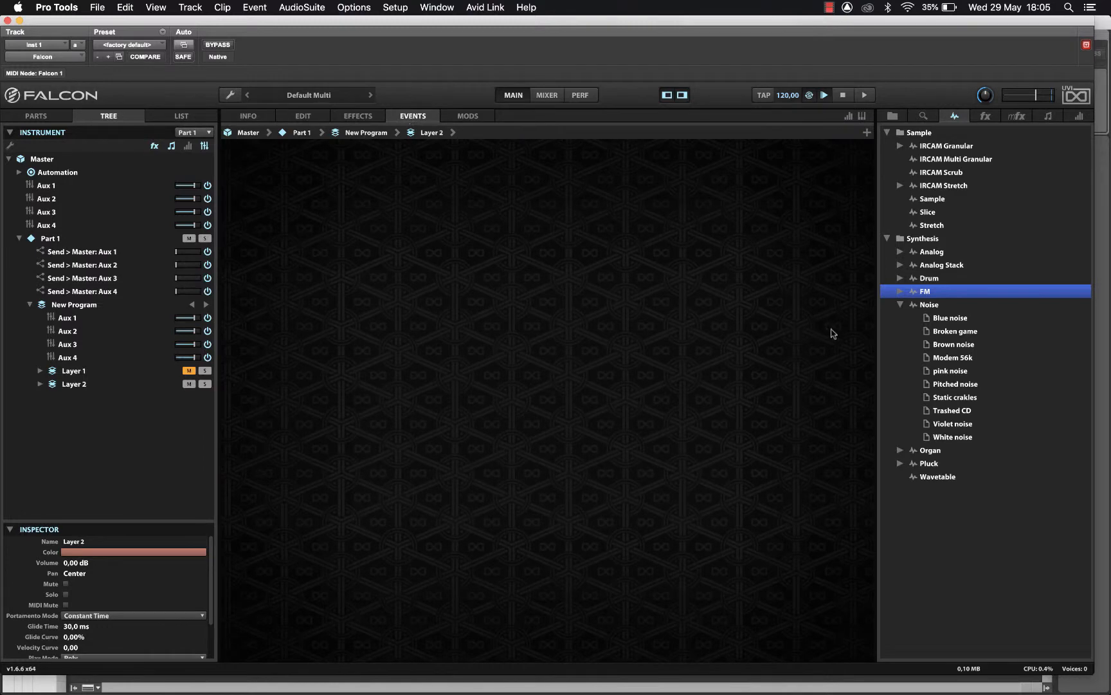
# - Load the Triplet De Belleville arpeggiator onto Layer 2 and unmute Layer 1
pyautogui.click(1047, 117)
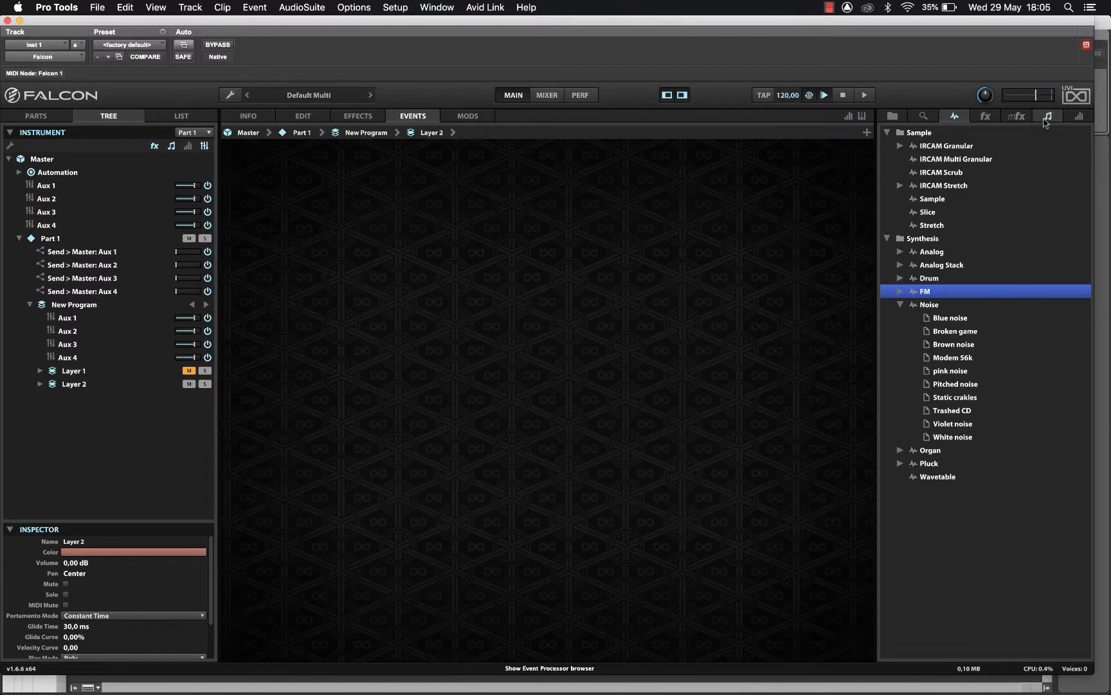
pyautogui.scroll(3, 965, 412)
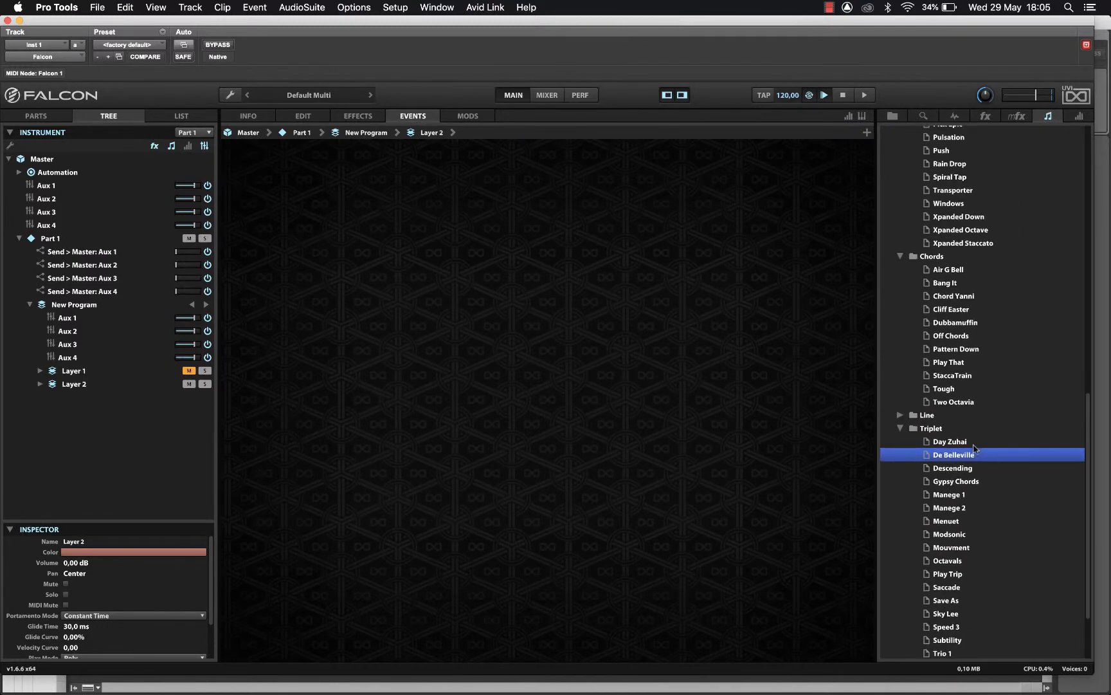
pyautogui.moveTo(956, 460); pyautogui.dragTo(470, 434)
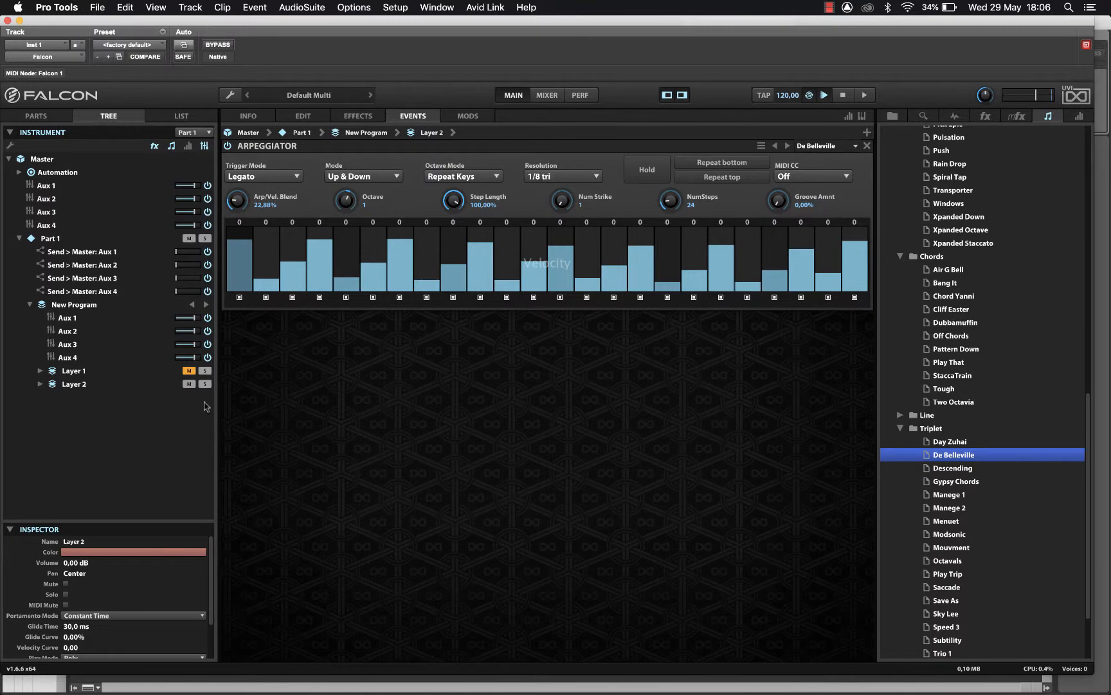
pyautogui.click(189, 371)
# - Load the Aux_FX Delay Verb preset (Simple Reverb, Ping Pong Delay) on Layer 2, then show the parts list
pyautogui.click(360, 117)
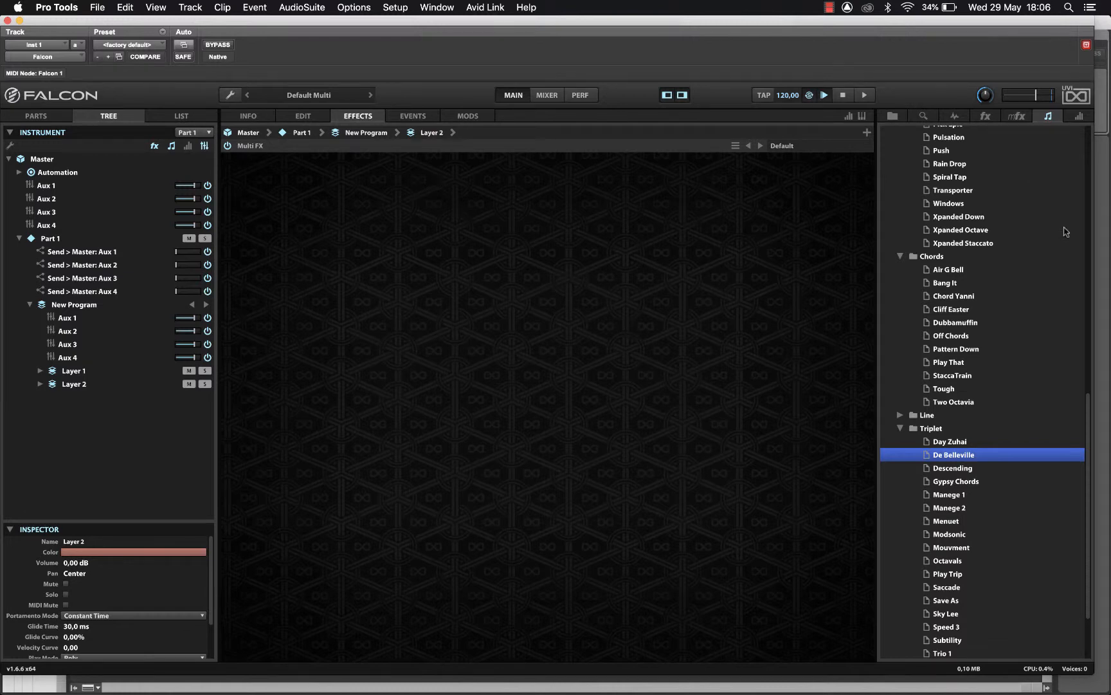
pyautogui.click(783, 146)
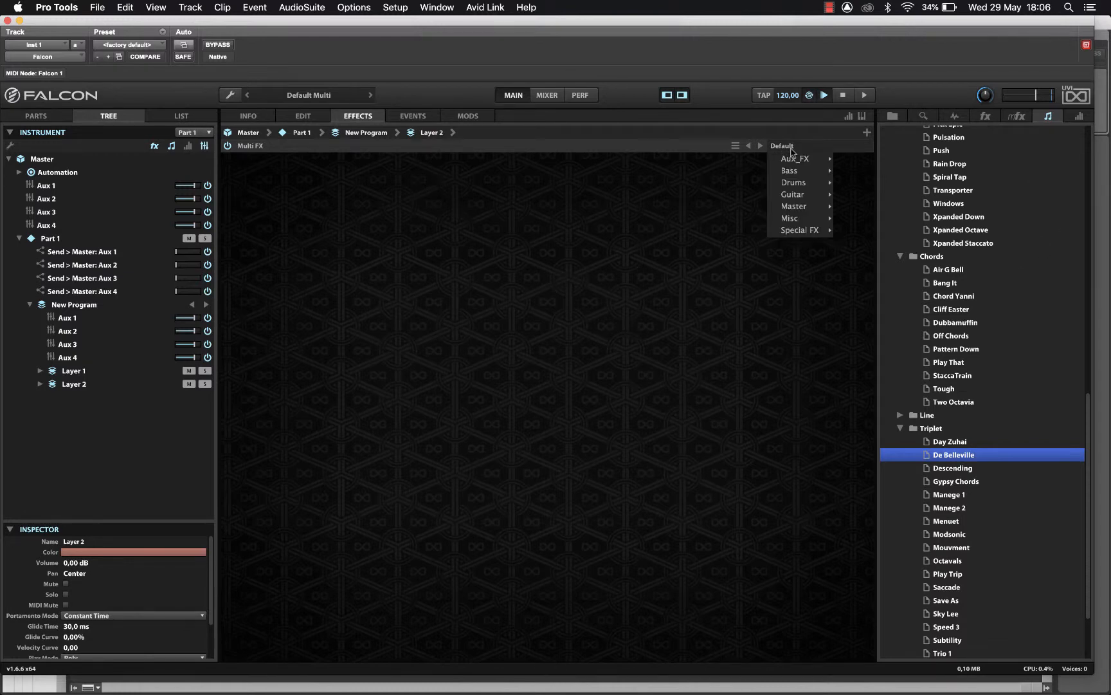
pyautogui.moveTo(809, 162)
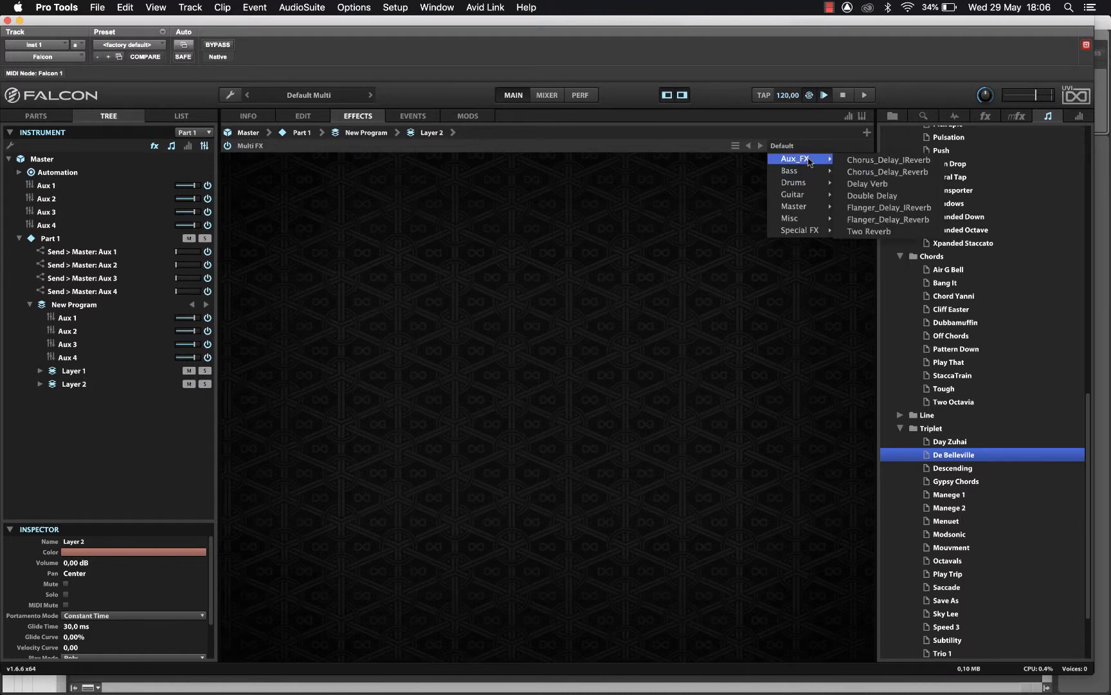
pyautogui.click(659, 264)
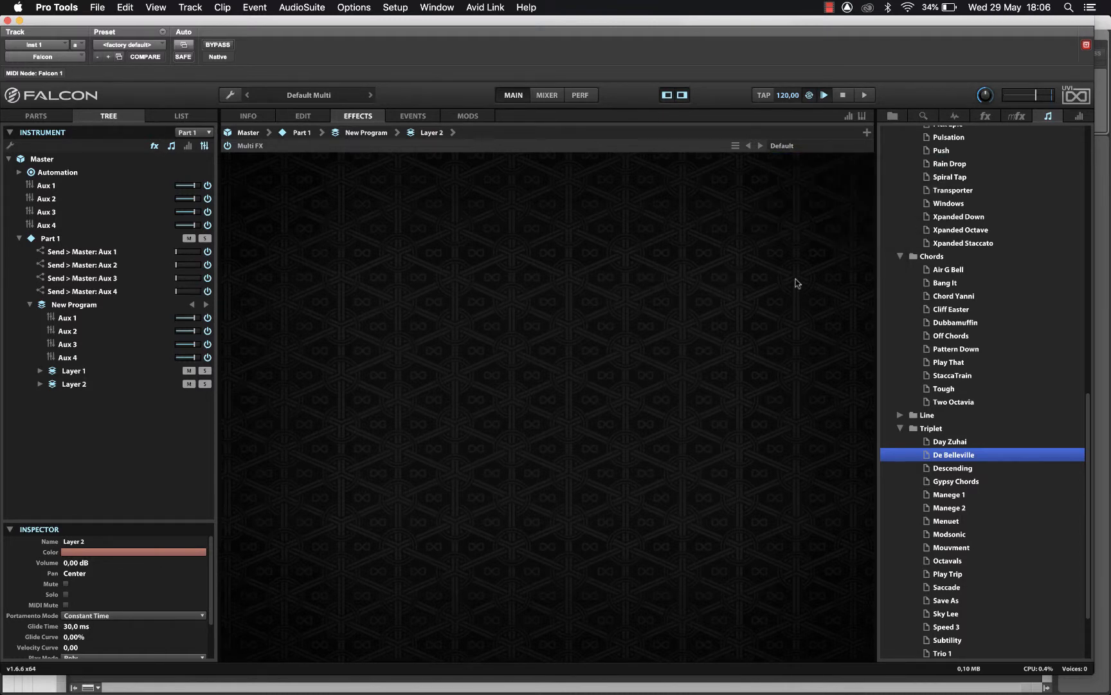
pyautogui.click(795, 147)
pyautogui.moveTo(802, 160)
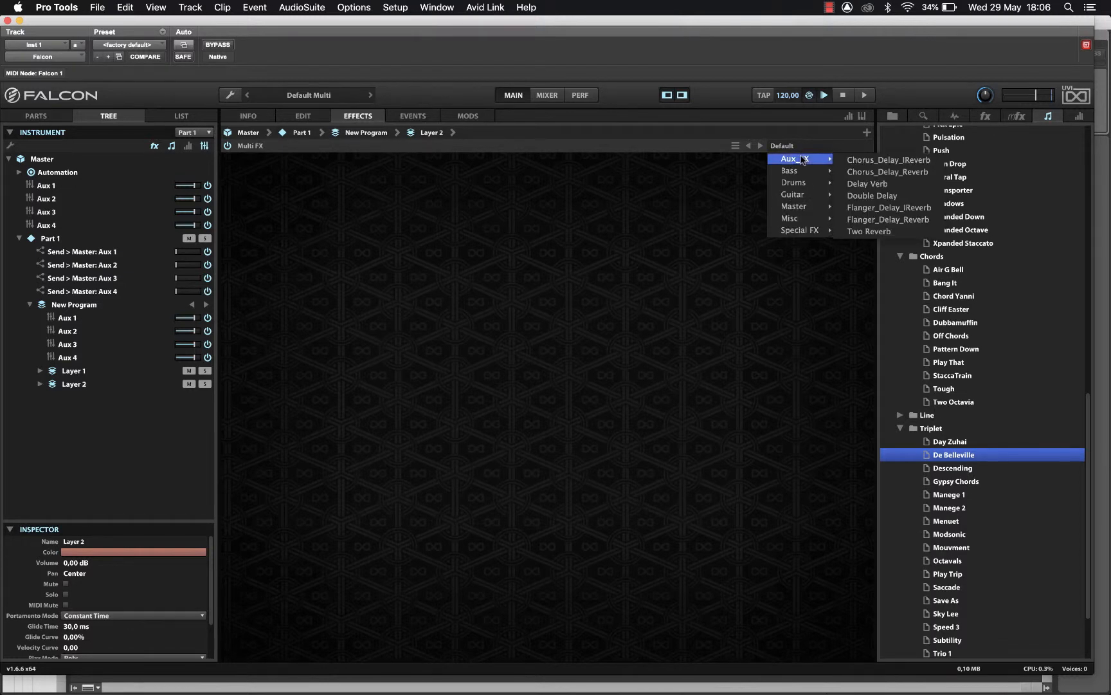
pyautogui.click(876, 184)
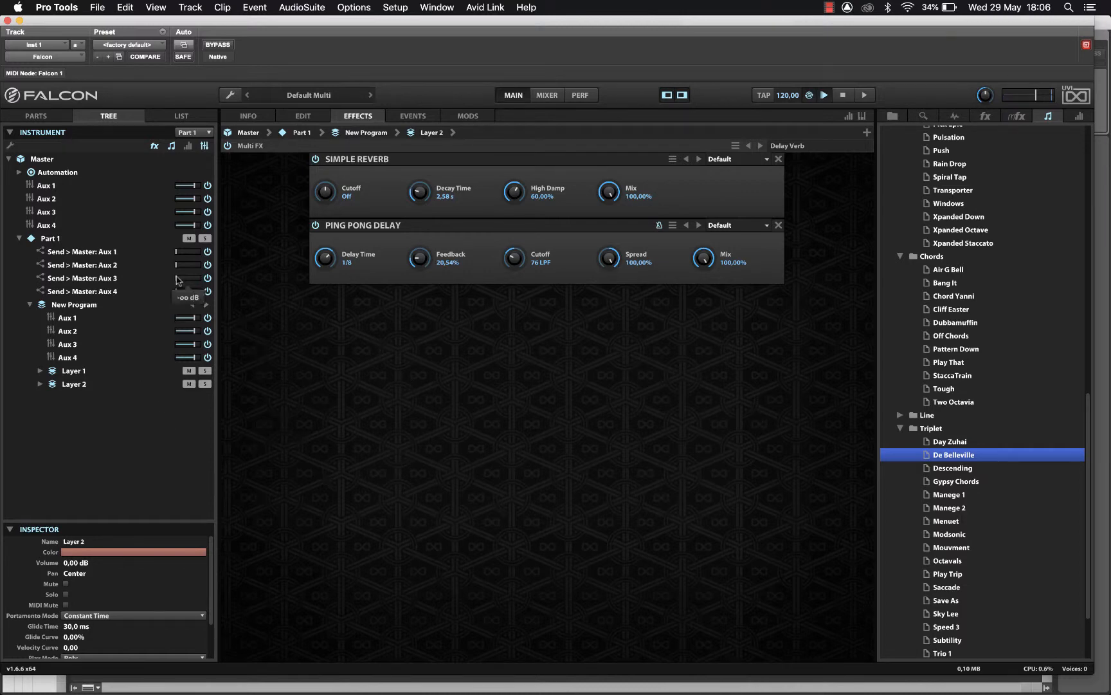
pyautogui.click(40, 116)
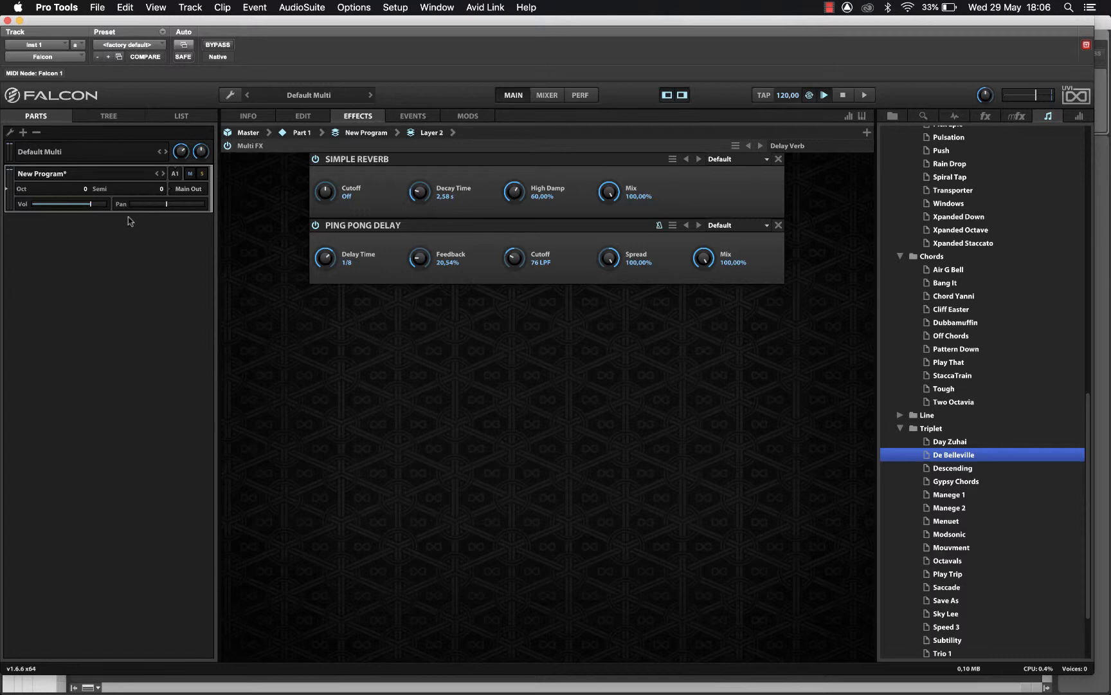
# - Add a second part and drop a Synthesis Drum oscillator onto its keyboard, mapped A-1 to D#0
pyautogui.click(24, 132)
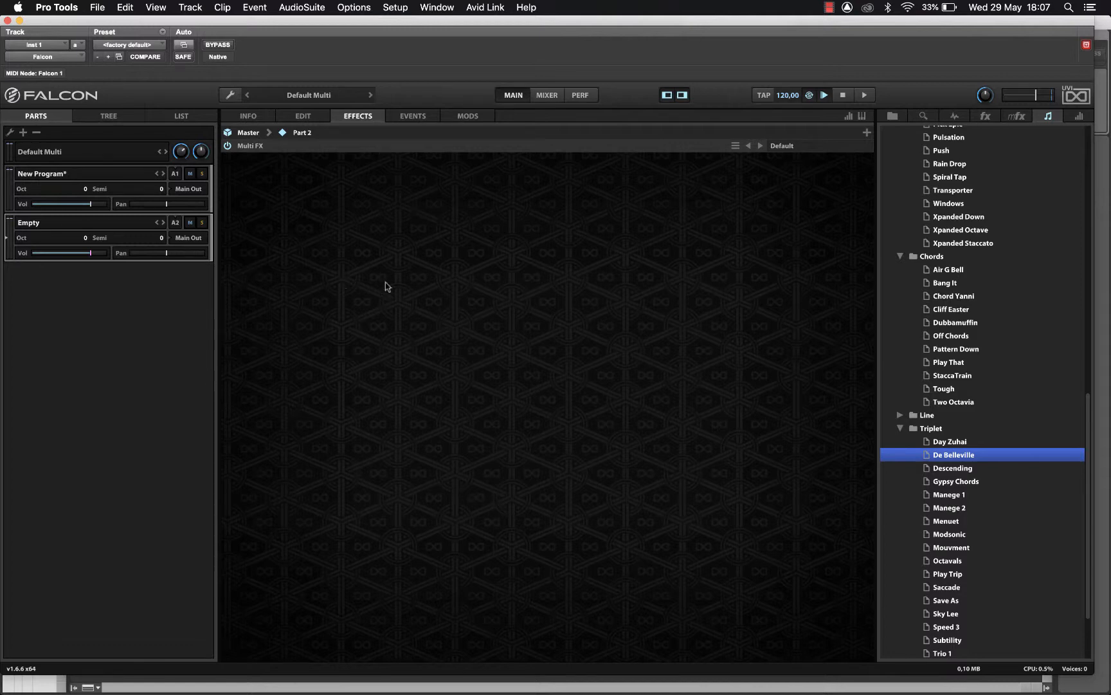
pyautogui.click(300, 117)
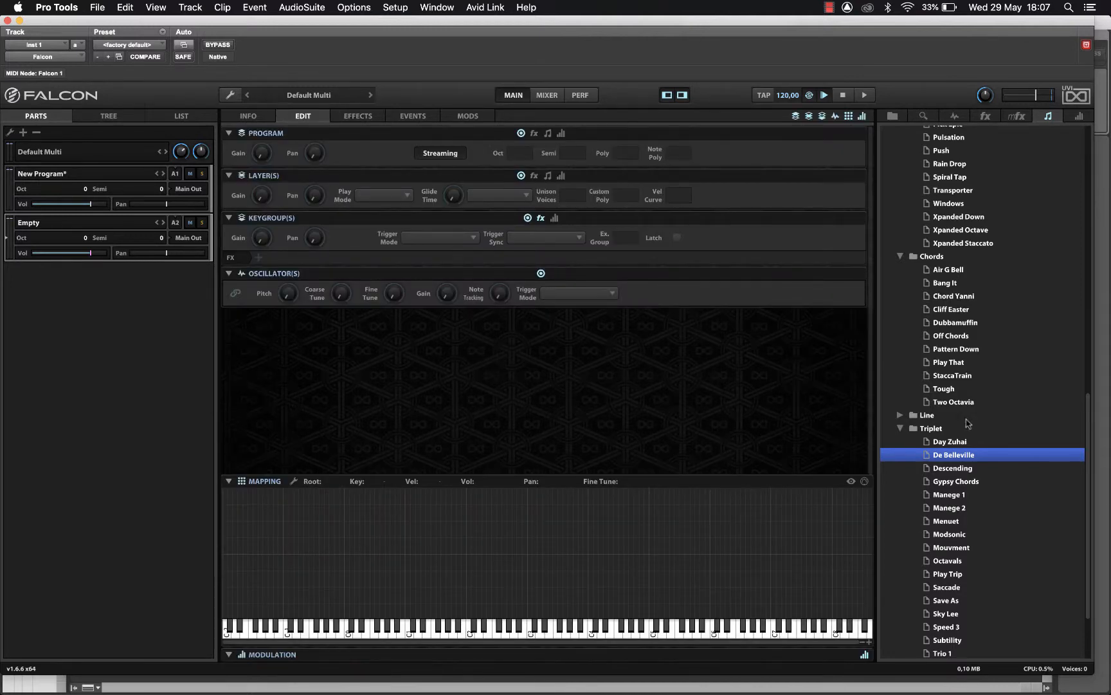
pyautogui.click(955, 117)
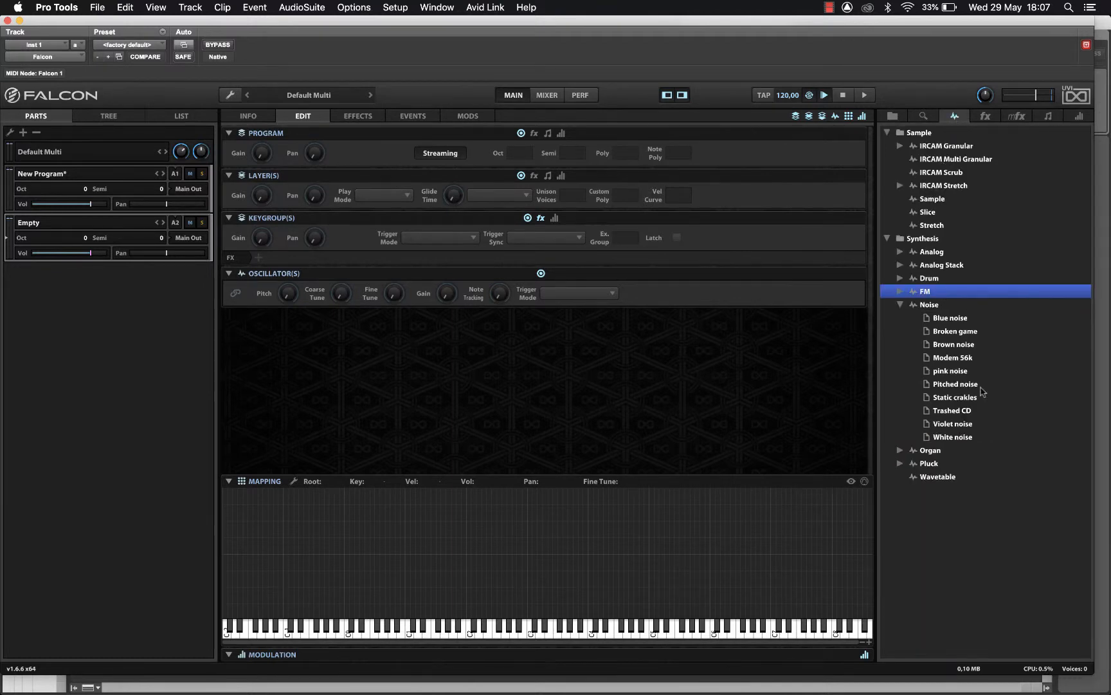
pyautogui.click(899, 305)
pyautogui.moveTo(928, 283); pyautogui.dragTo(335, 555)
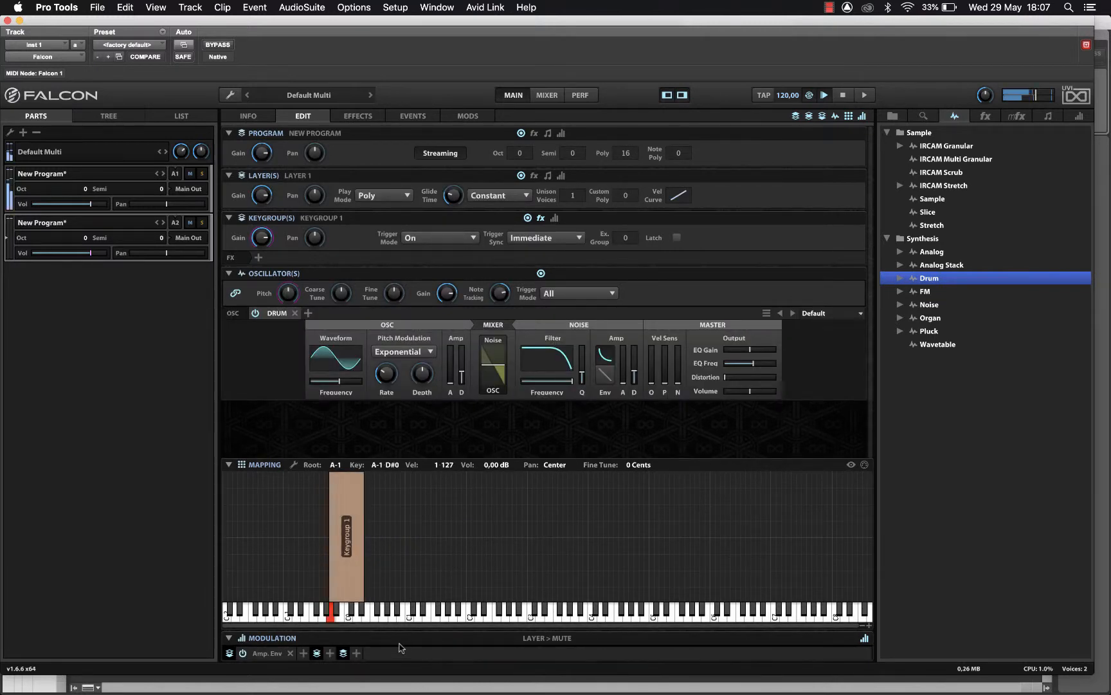
# - Put part 2 on MIDI channel A1, mute part 1, and move the keygroup to C2–F#2
pyautogui.click(172, 223)
pyautogui.click(186, 244)
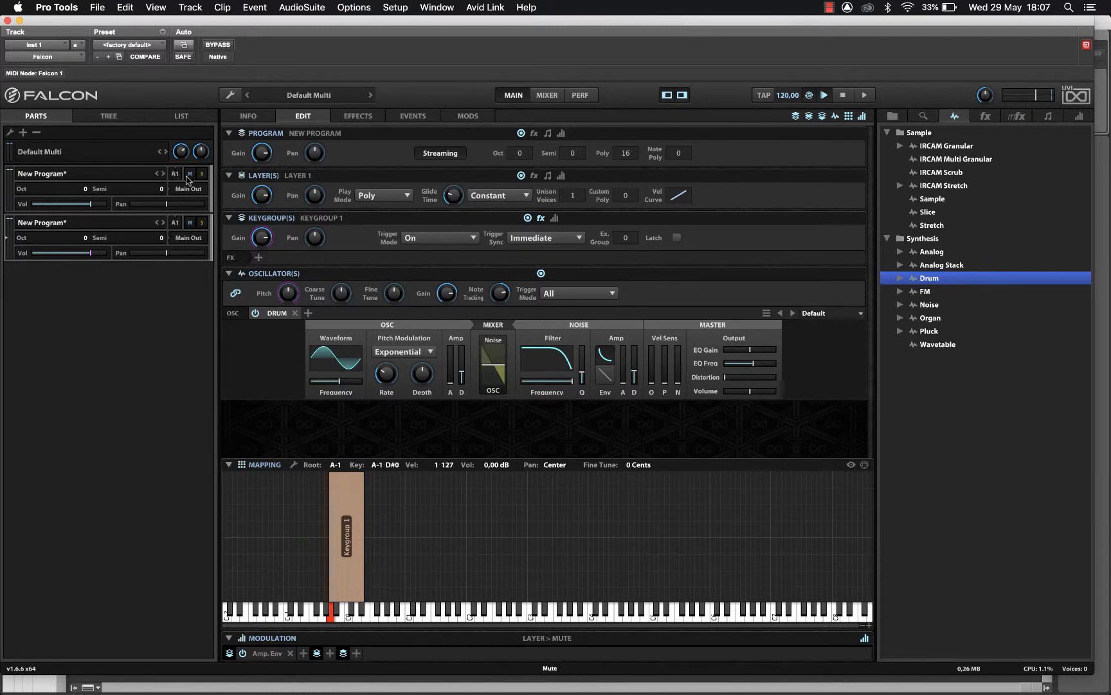
pyautogui.click(189, 174)
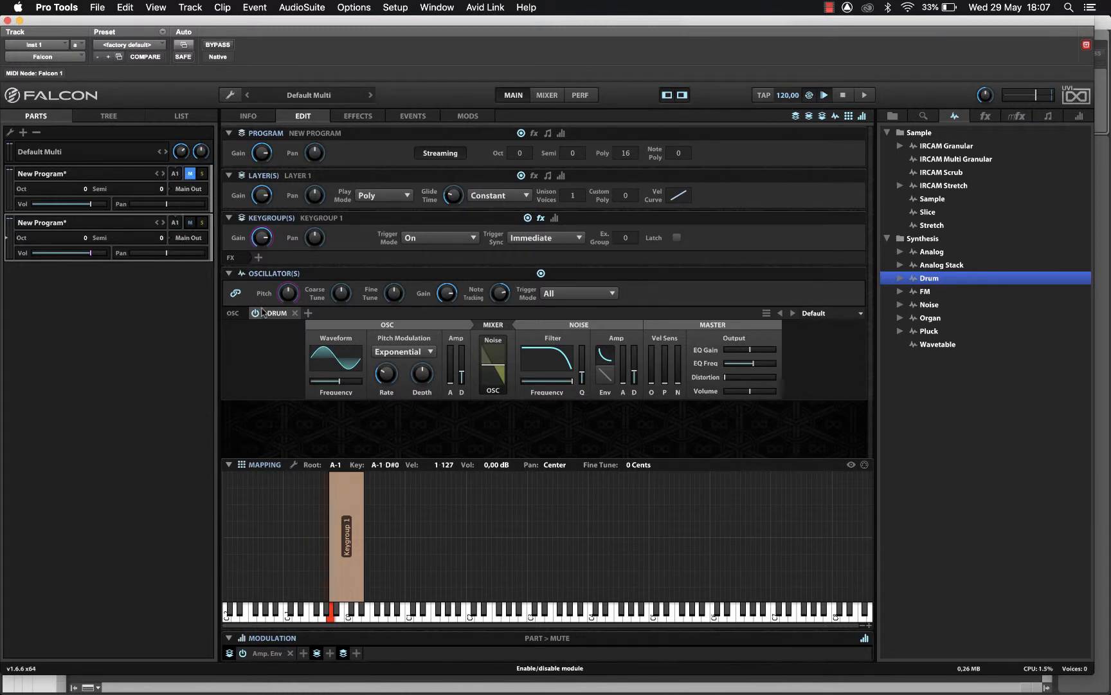
pyautogui.moveTo(358, 544); pyautogui.dragTo(497, 548)
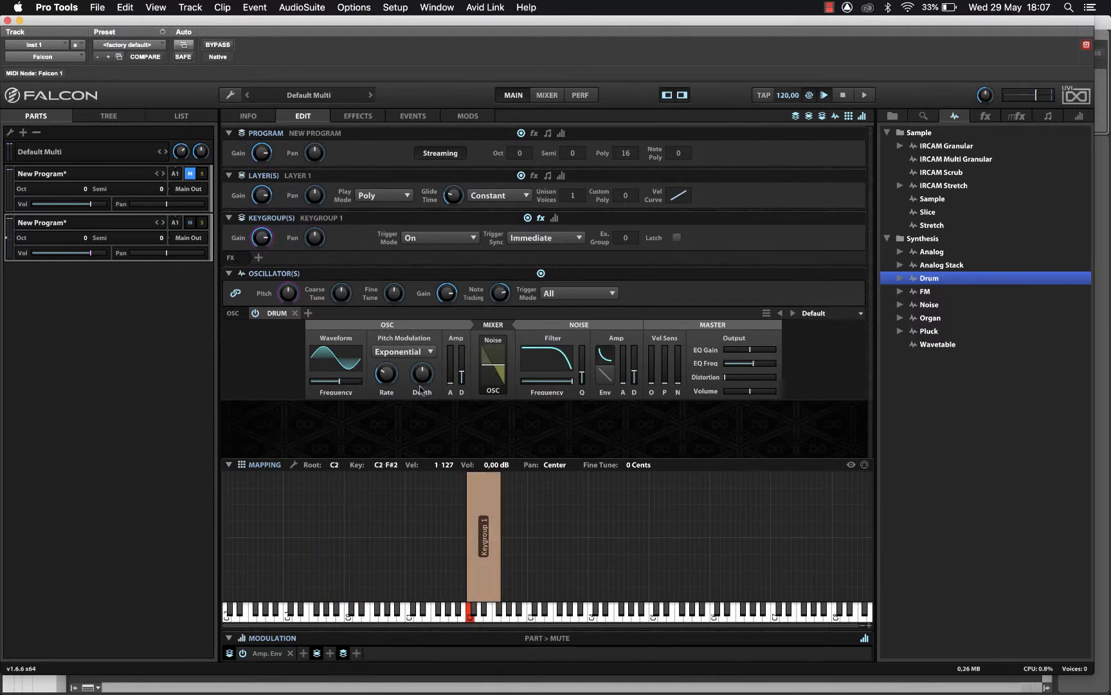
# - Lower the Drum oscillator's frequency and raise its pitch modulation depth
pyautogui.moveTo(530, 368)
pyautogui.click(325, 383)
pyautogui.moveTo(325, 384); pyautogui.dragTo(319, 386)
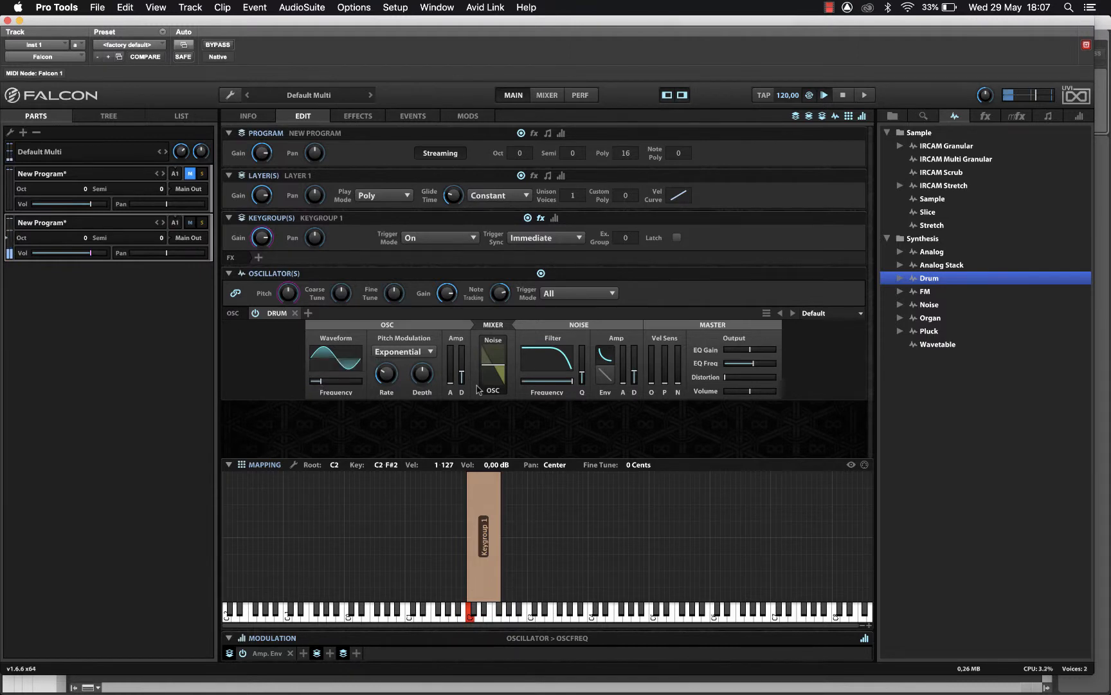
pyautogui.click(392, 364)
pyautogui.click(422, 373)
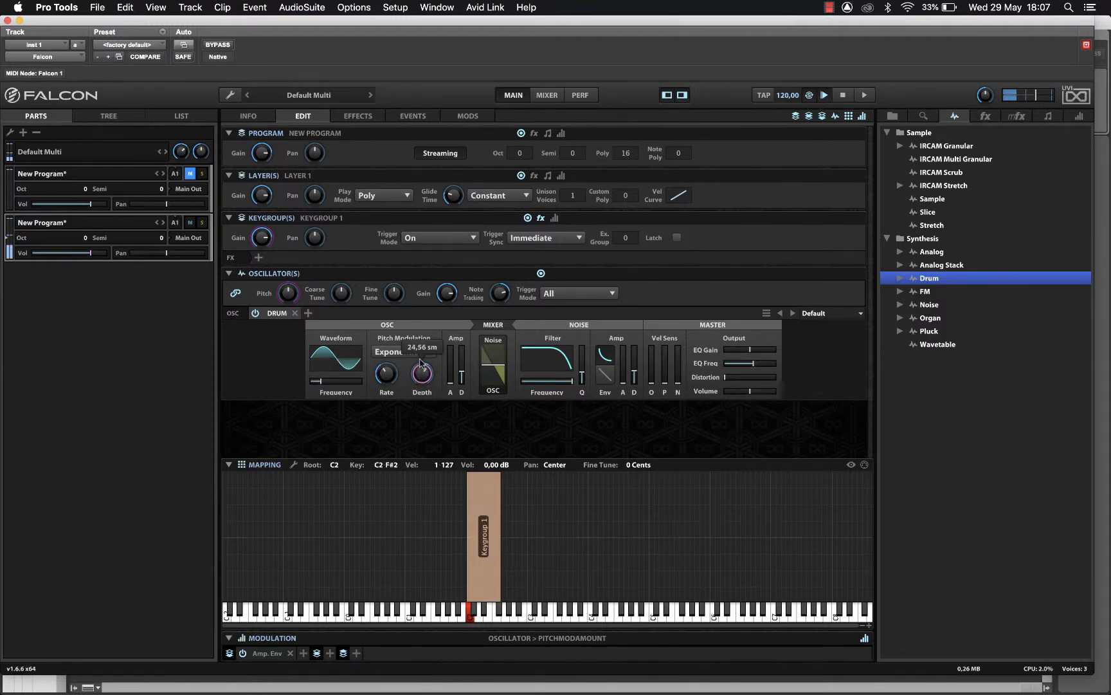
pyautogui.moveTo(422, 357); pyautogui.dragTo(425, 343)
pyautogui.click(387, 374)
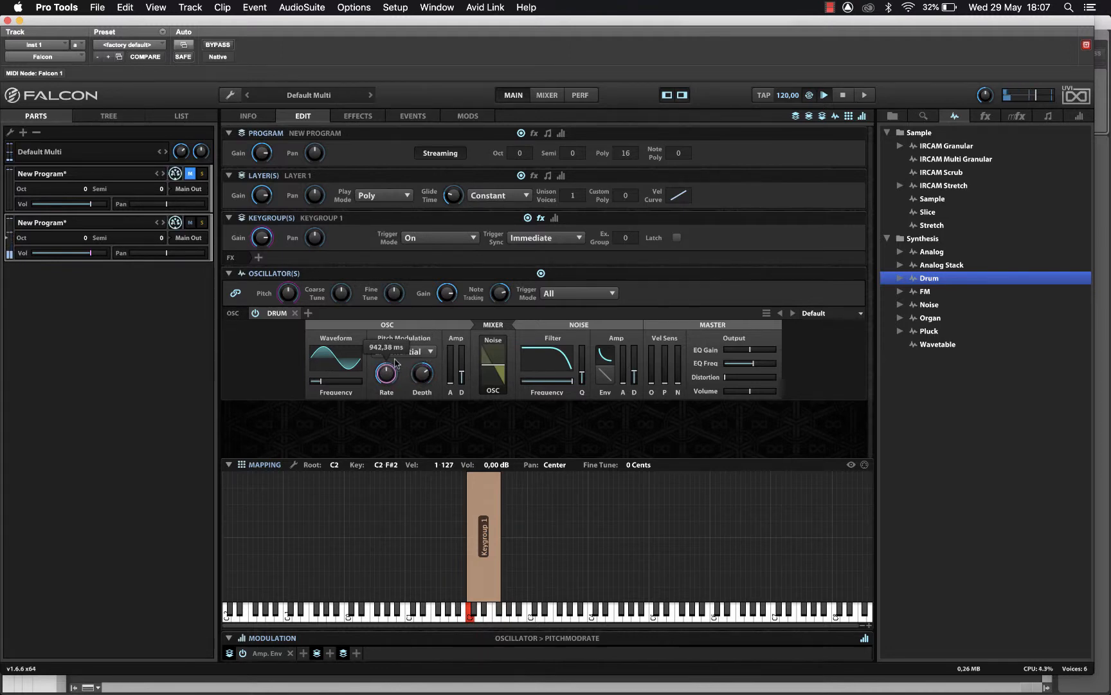
pyautogui.moveTo(334, 384); pyautogui.dragTo(314, 383)
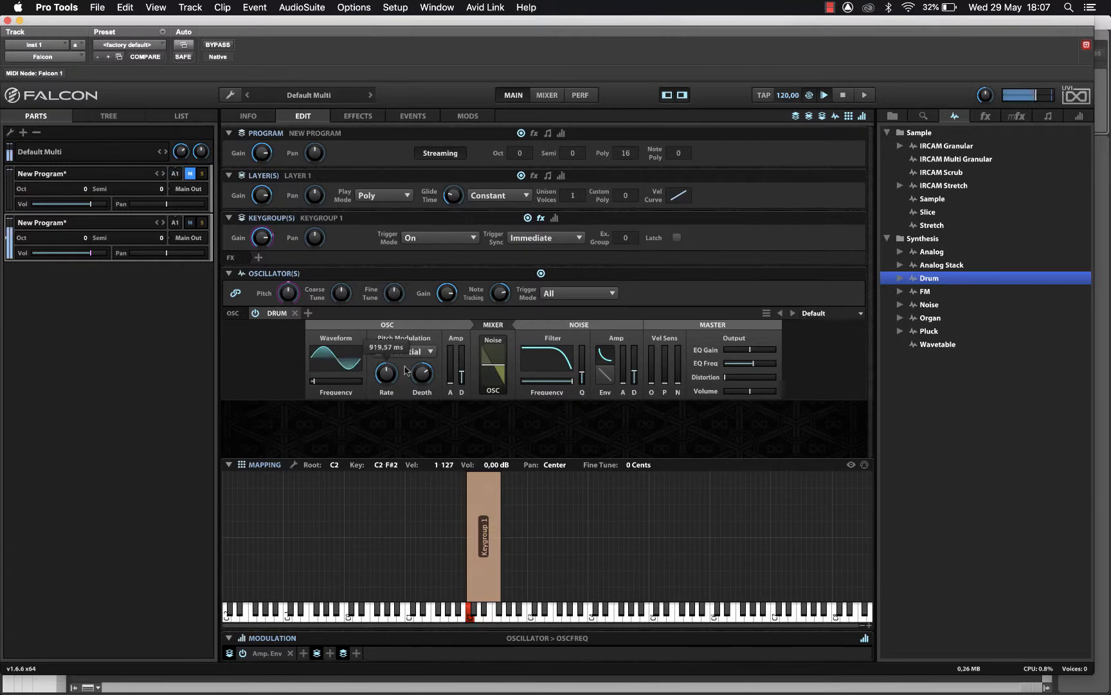
# - Lengthen the amp decay and settle pitch modulation at 409,36 ms rate, 20,27 sm depth
pyautogui.moveTo(460, 377)
pyautogui.moveTo(459, 376); pyautogui.dragTo(460, 355)
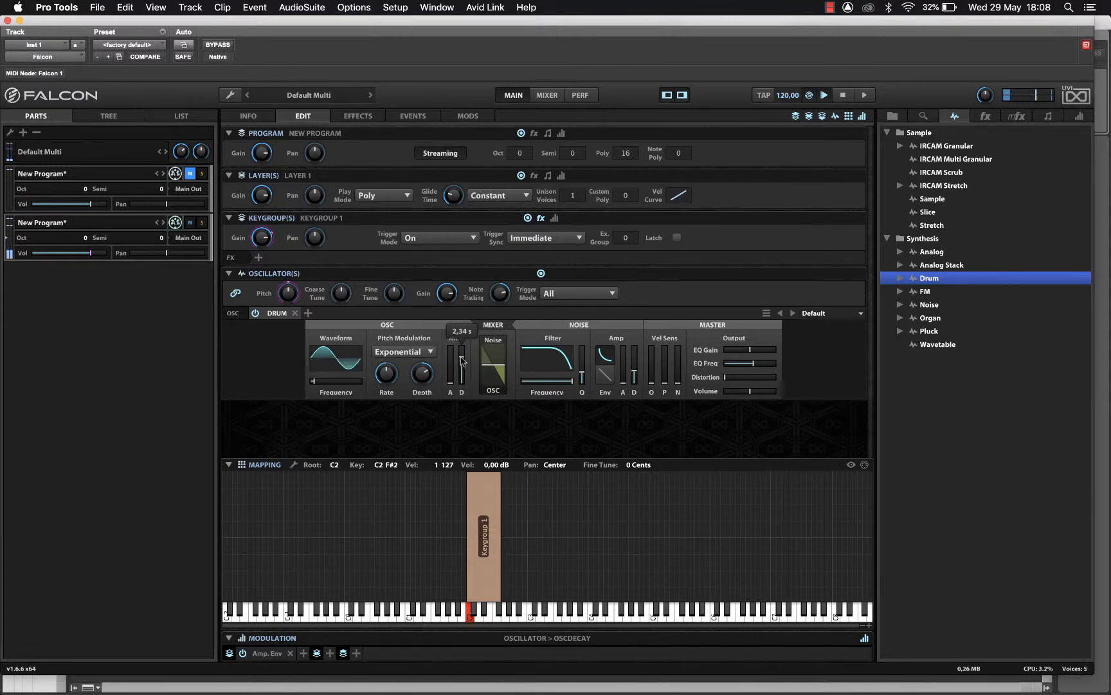
pyautogui.click(420, 374)
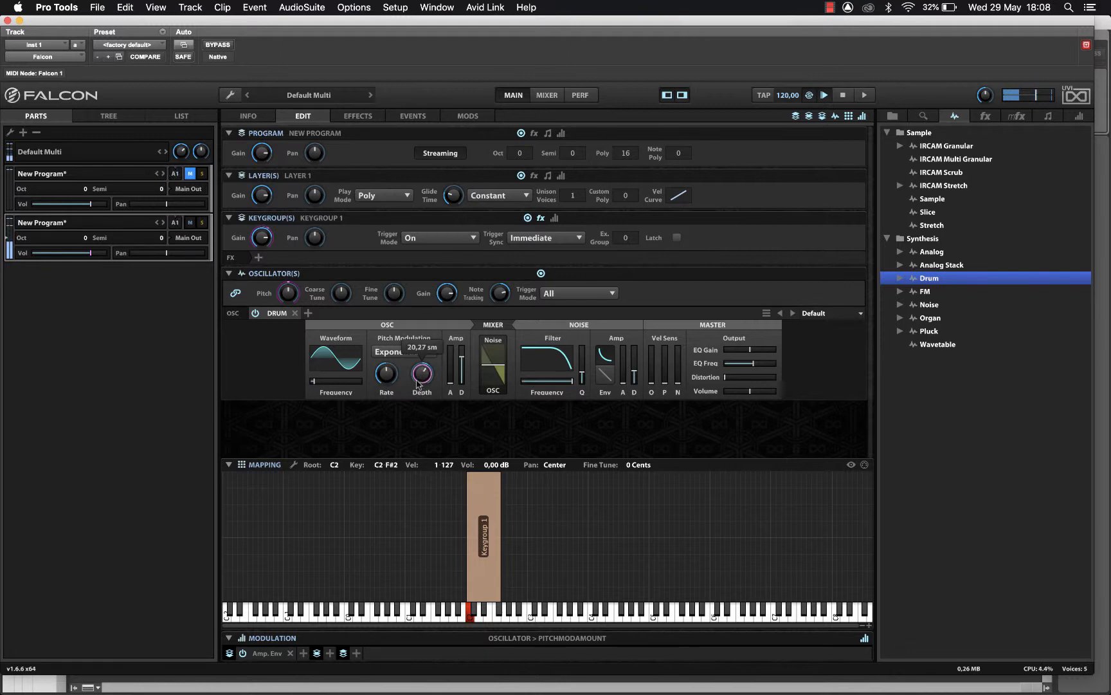
pyautogui.click(387, 380)
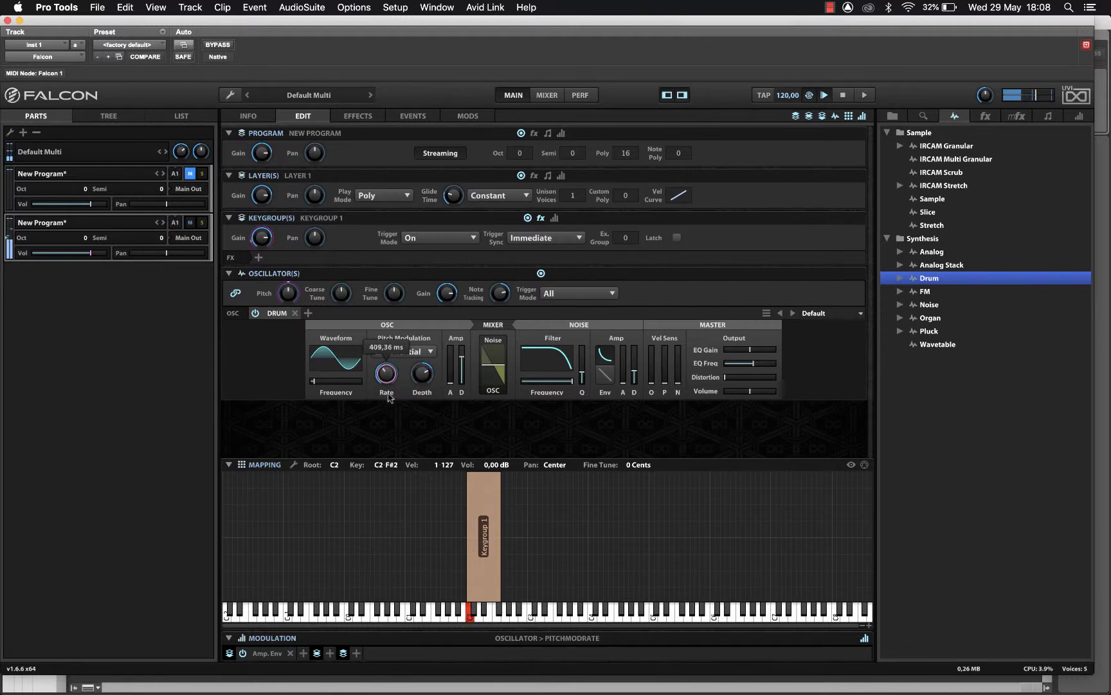
pyautogui.moveTo(389, 384); pyautogui.dragTo(393, 415)
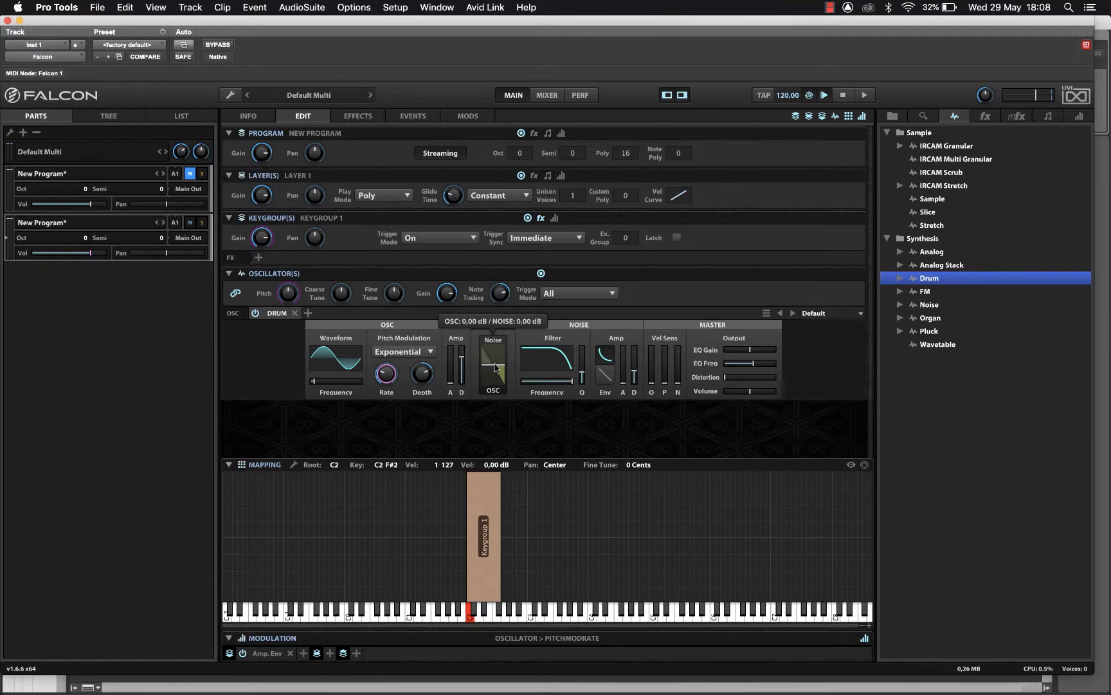
# - Mix in noise, drop the noise filter cutoff to about 249 Hz, and set EQ to +3,32 dB at 97,7 Hz
pyautogui.moveTo(497, 369)
pyautogui.mouseDown()
pyautogui.moveTo(499, 339)
pyautogui.moveTo(500, 384)
pyautogui.moveTo(501, 358)
pyautogui.moveTo(500, 373)
pyautogui.mouseUp()
pyautogui.moveTo(568, 386)
pyautogui.mouseDown()
pyautogui.moveTo(541, 389)
pyautogui.moveTo(550, 388)
pyautogui.mouseUp()
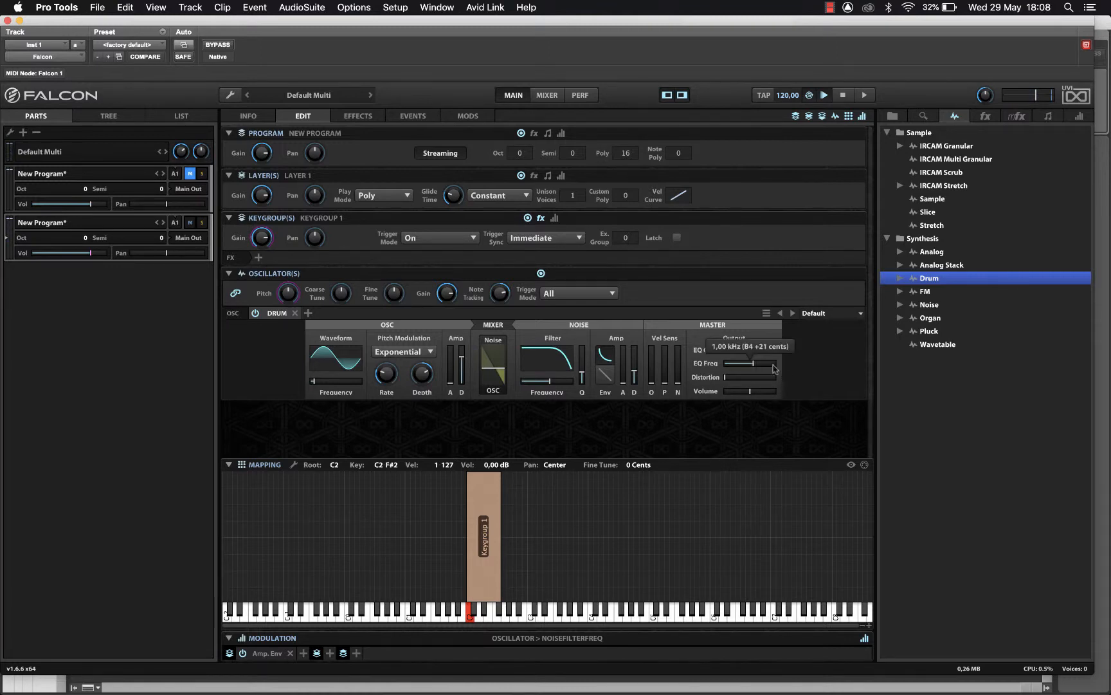
pyautogui.click(755, 366)
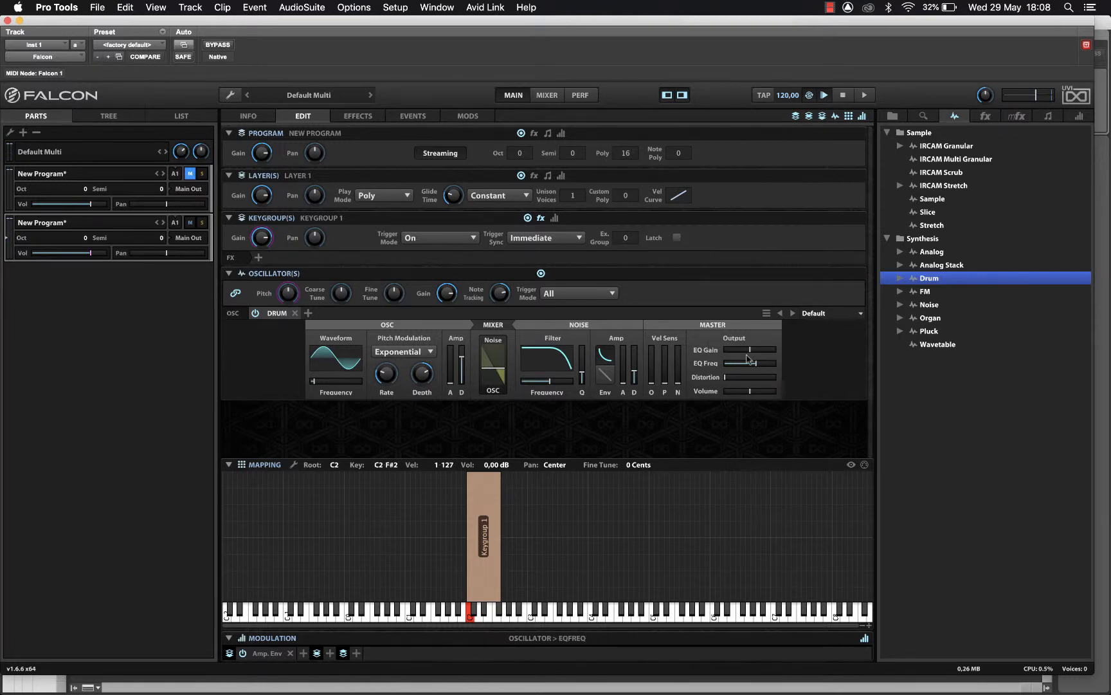
pyautogui.moveTo(751, 353); pyautogui.dragTo(759, 365)
pyautogui.moveTo(747, 364)
pyautogui.mouseDown()
pyautogui.moveTo(737, 364)
pyautogui.moveTo(755, 351)
pyautogui.mouseUp()
pyautogui.click(308, 314)
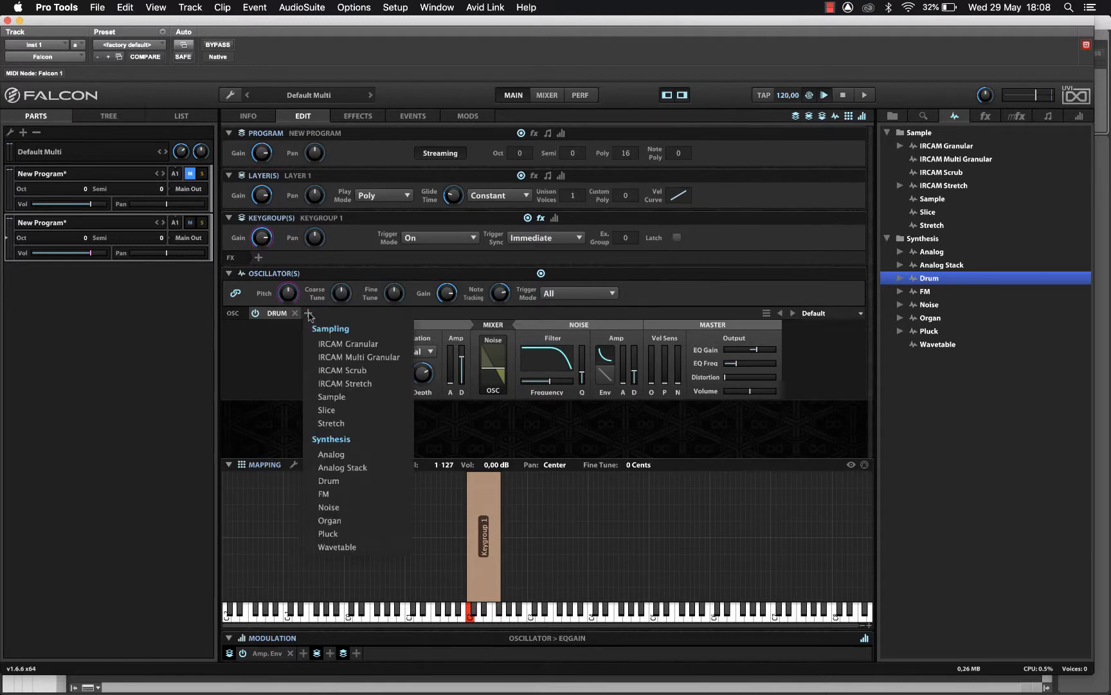
# - Add a second Drum oscillator to the keygroup and lower its waveform frequency
pyautogui.click(378, 482)
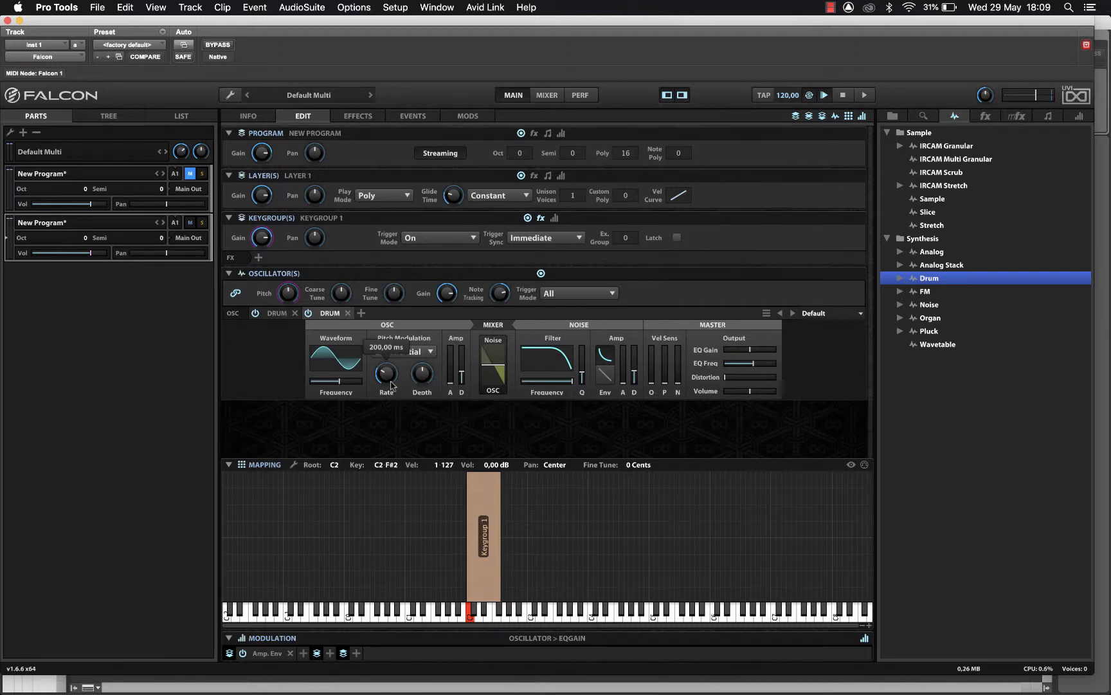
pyautogui.click(635, 381)
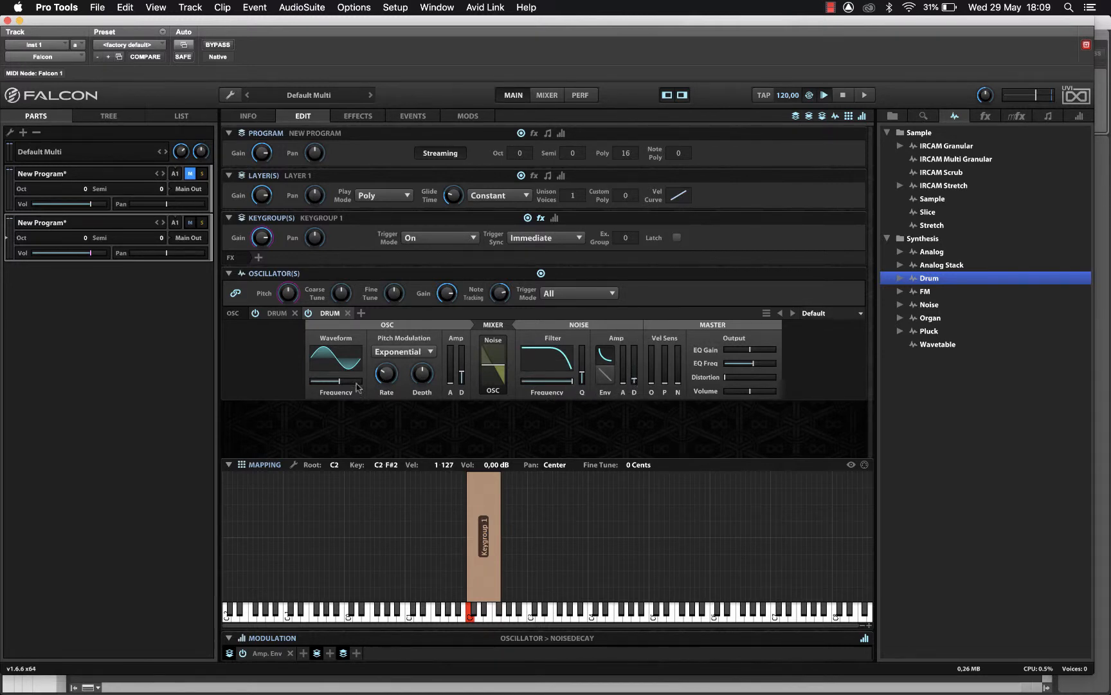
pyautogui.moveTo(339, 380); pyautogui.dragTo(321, 381)
# - Browse the Synthesis › Drum preset folders, including FX and Electric Tom, then collapse them
pyautogui.click(899, 278)
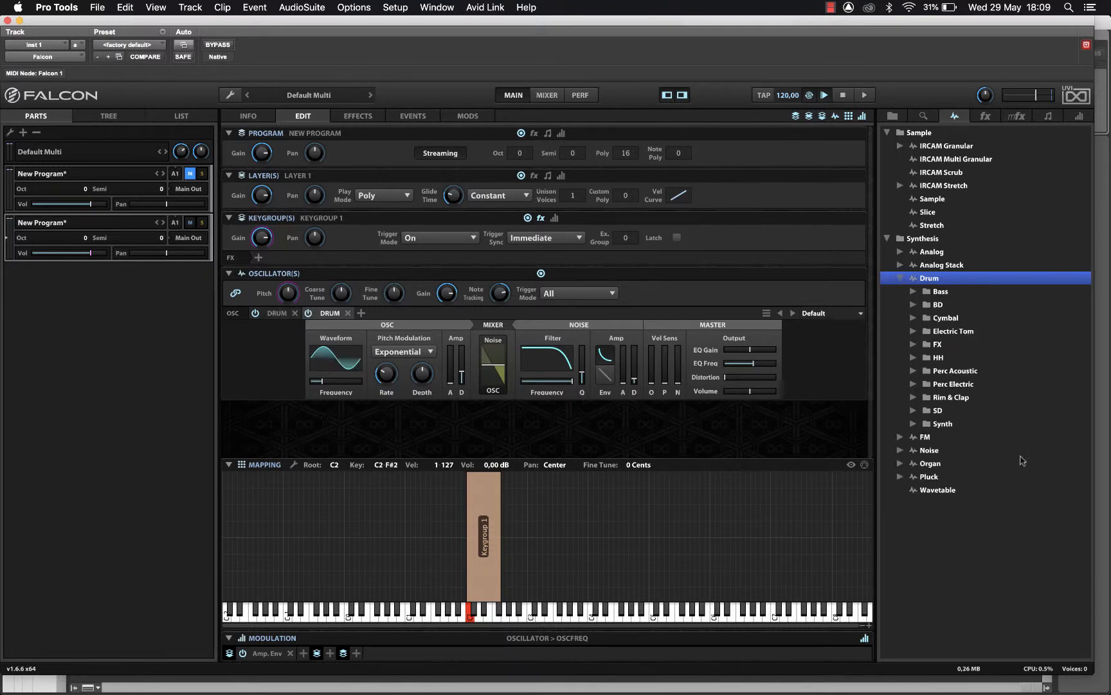
pyautogui.click(916, 341)
pyautogui.click(916, 334)
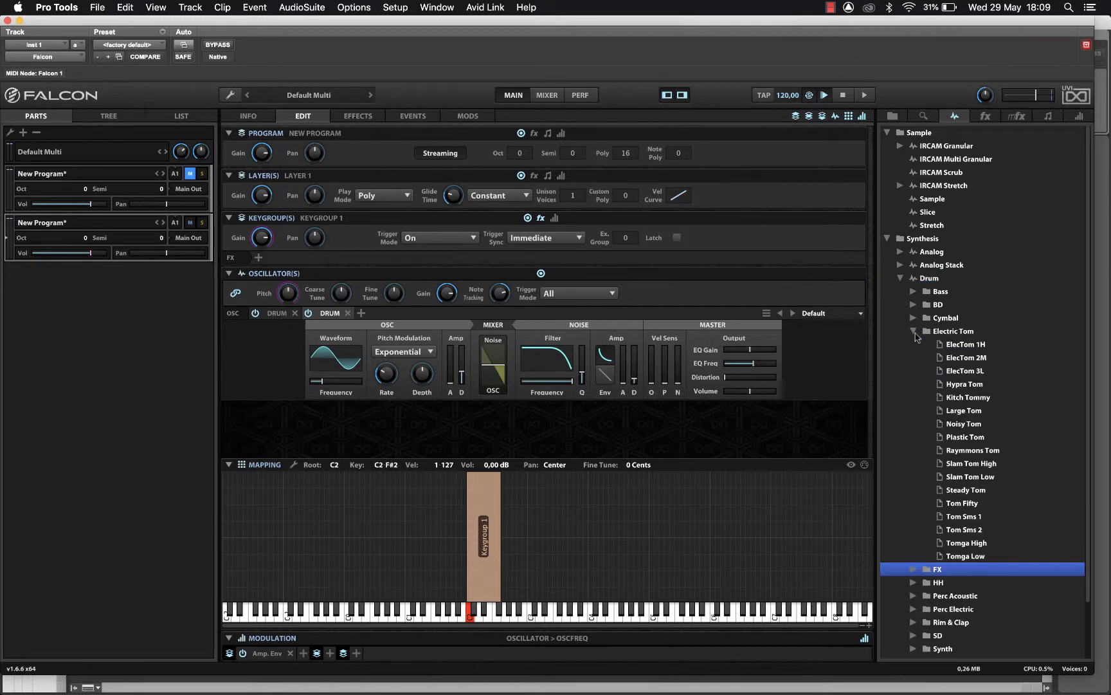
pyautogui.scroll(-1, 978, 485)
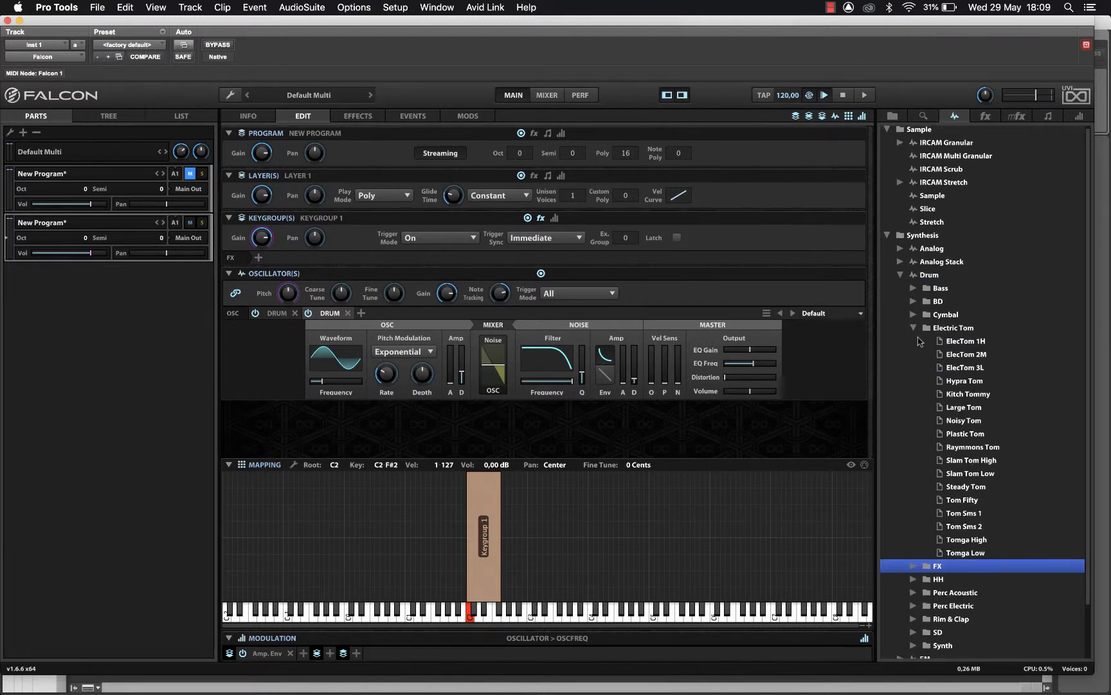
pyautogui.click(914, 329)
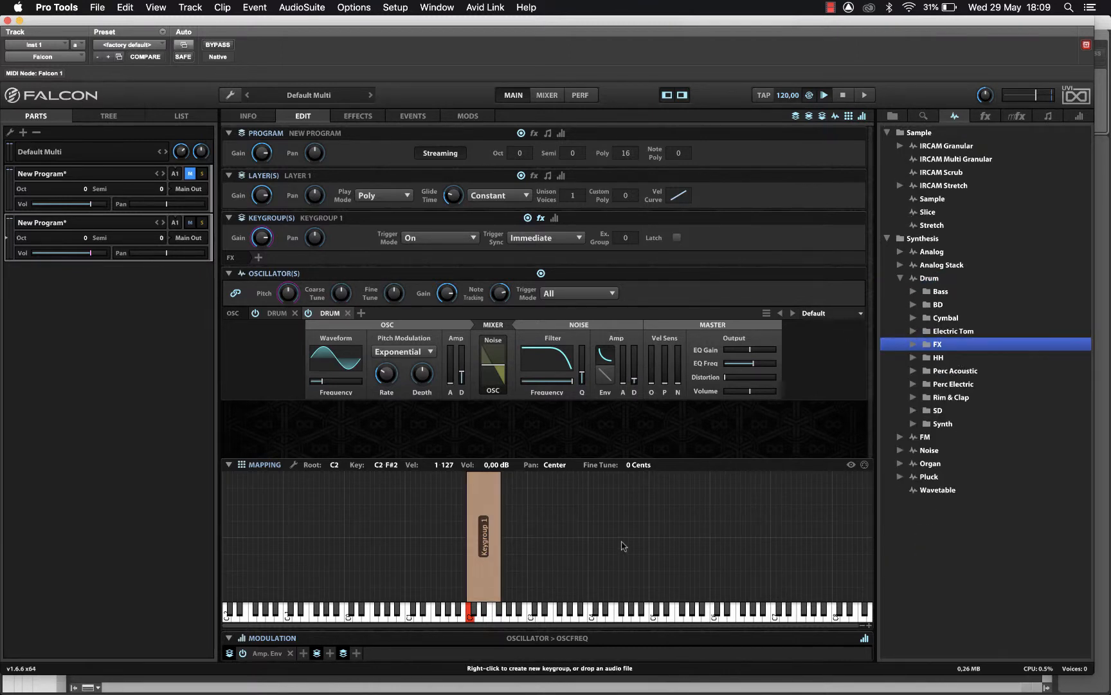
pyautogui.click(901, 278)
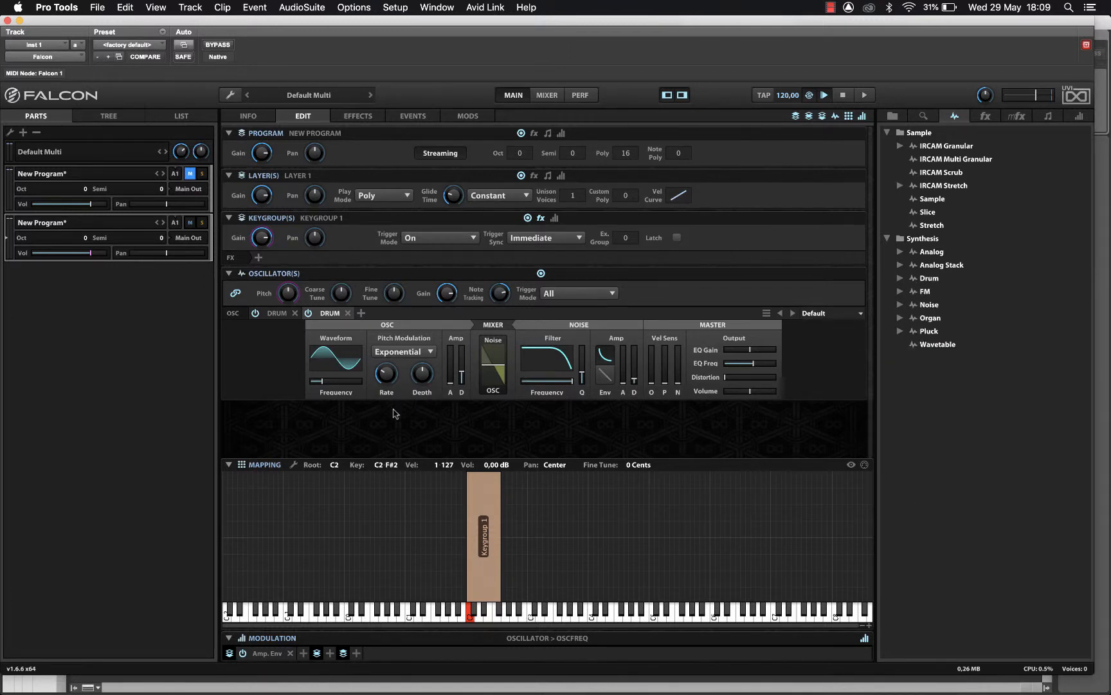